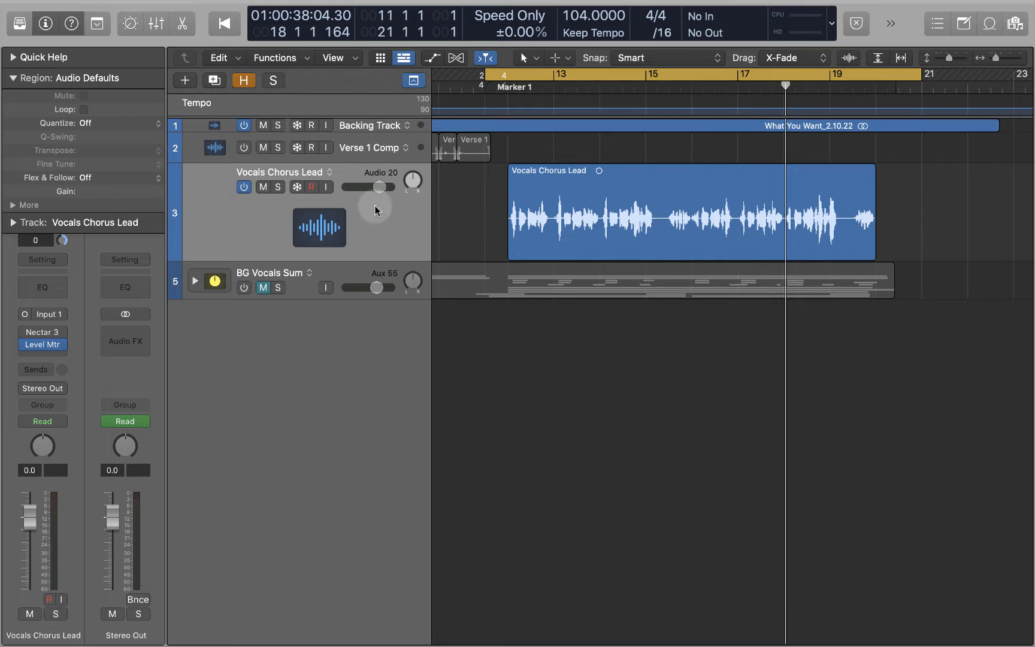
- Insert a Channel EQ on the Vocals Chorus Lead track with its Analyzer on, and place its window below the waveform
{"action": "left_click", "coordinate": [31, 287]}
{"action": "left_click_drag", "start_coordinate": [623, 196], "coordinate": [599, 166]}
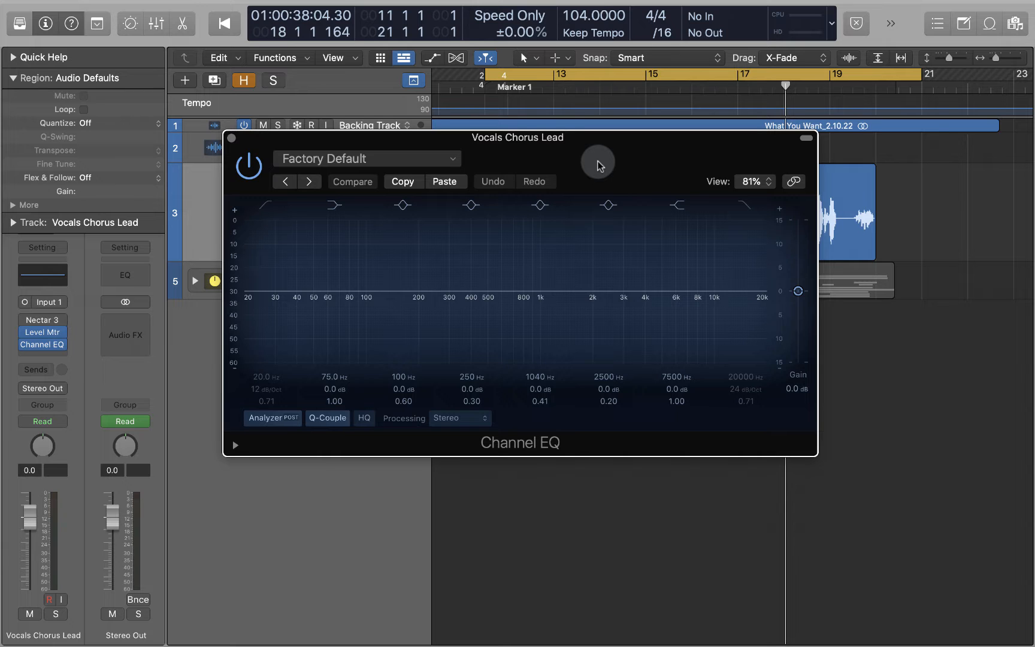
{"action": "left_click_drag", "start_coordinate": [597, 163], "coordinate": [567, 236]}
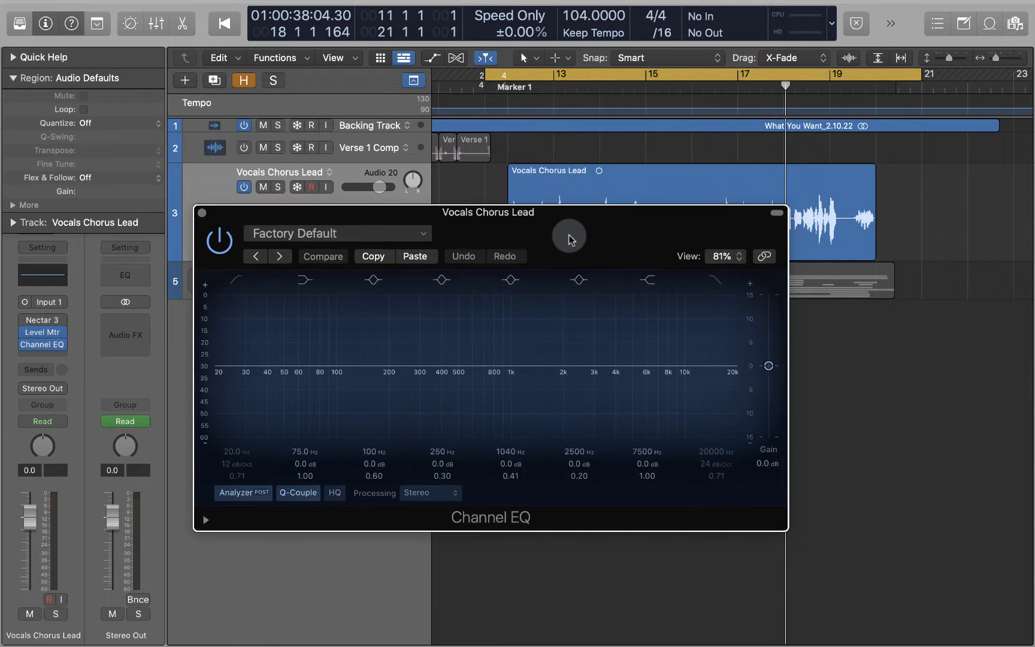
{"action": "left_click", "coordinate": [265, 497]}
{"action": "left_click", "coordinate": [250, 496]}
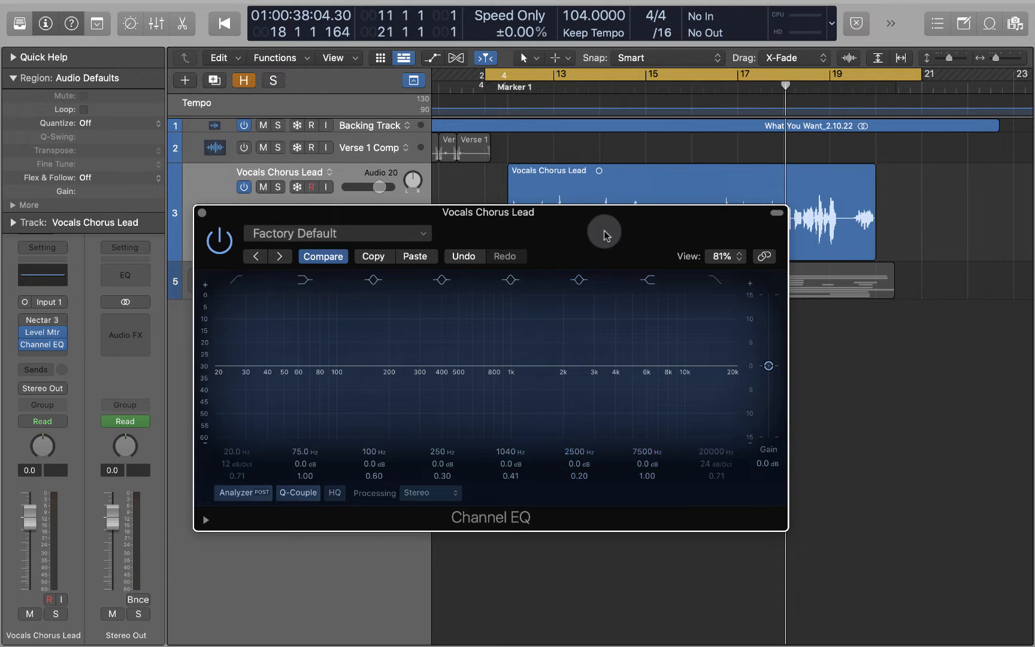
{"action": "left_click_drag", "start_coordinate": [605, 231], "coordinate": [648, 296]}
- Play back part of the chorus vocal and examine its frequency spectrum in the Channel EQ analyzer
{"action": "key", "text": "space"}
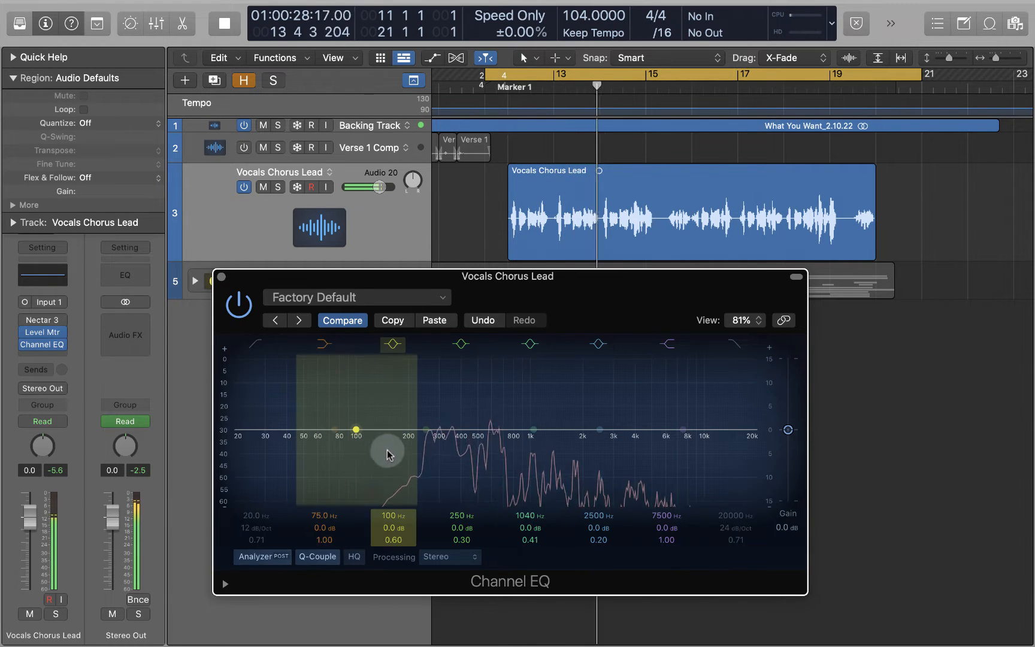
{"action": "key", "text": "space"}
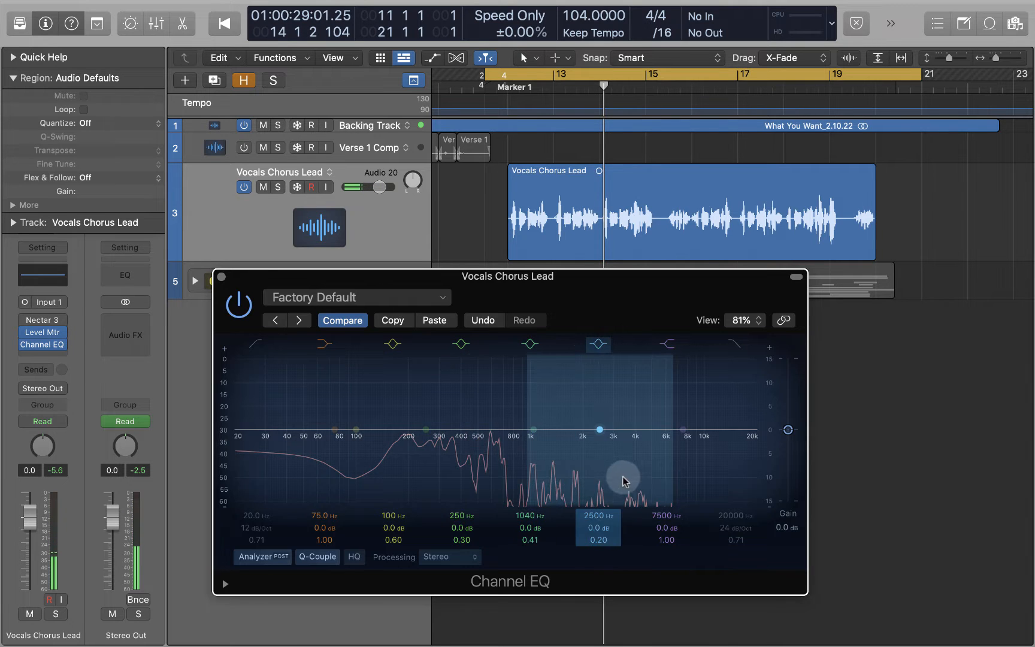
{"action": "mouse_move", "coordinate": [513, 280]}
{"action": "left_mouse_down"}
{"action": "mouse_move", "coordinate": [556, 304]}
{"action": "mouse_move", "coordinate": [530, 286]}
{"action": "left_mouse_up"}
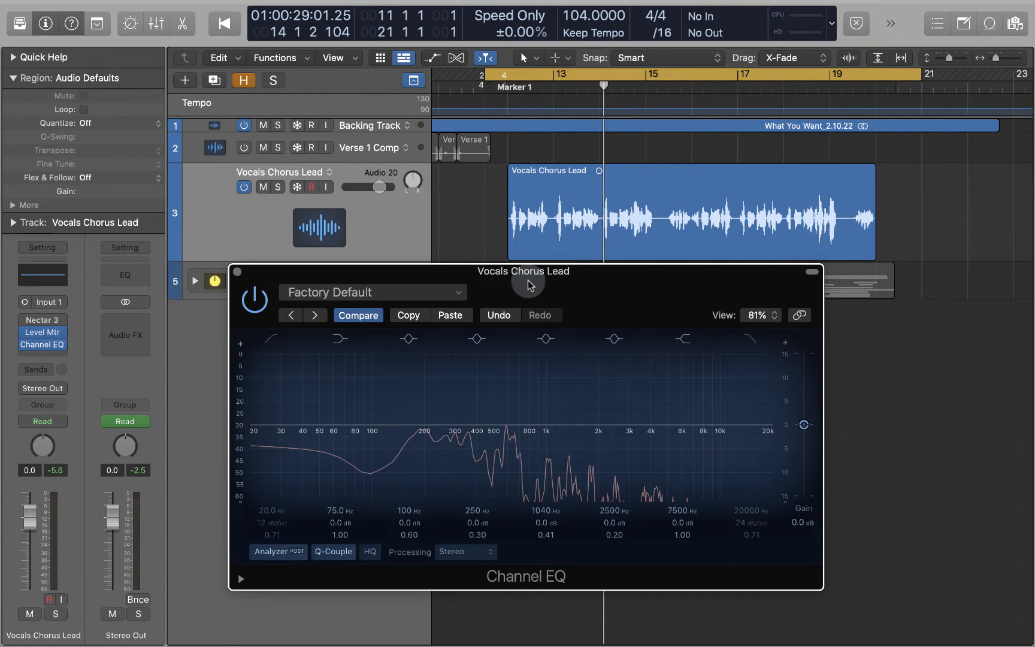
{"action": "left_click_drag", "start_coordinate": [530, 286], "coordinate": [532, 290]}
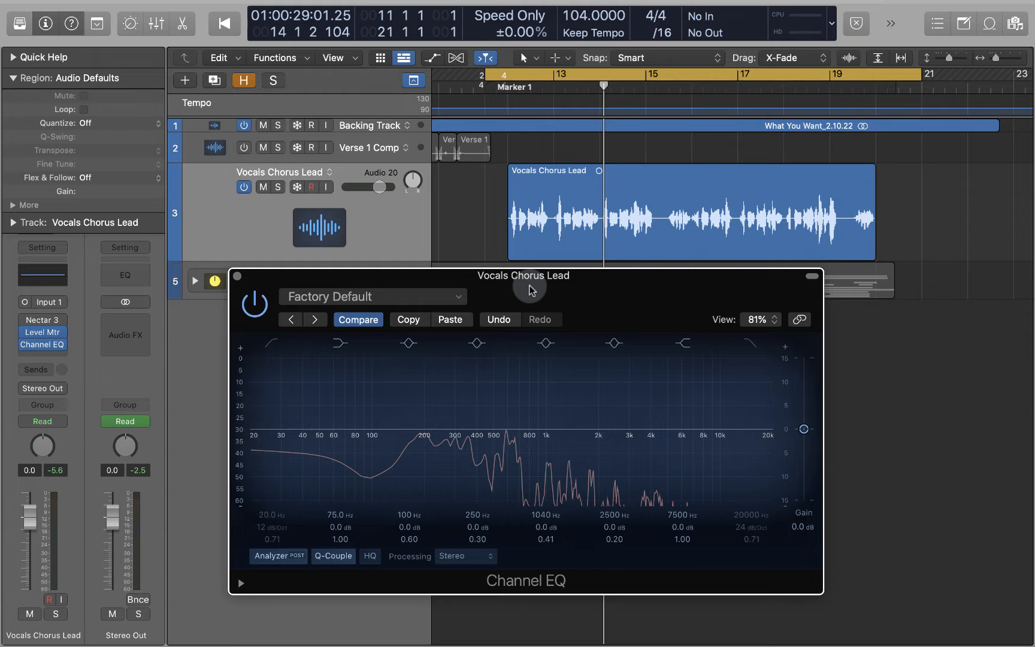
{"action": "left_click_drag", "start_coordinate": [530, 290], "coordinate": [540, 285]}
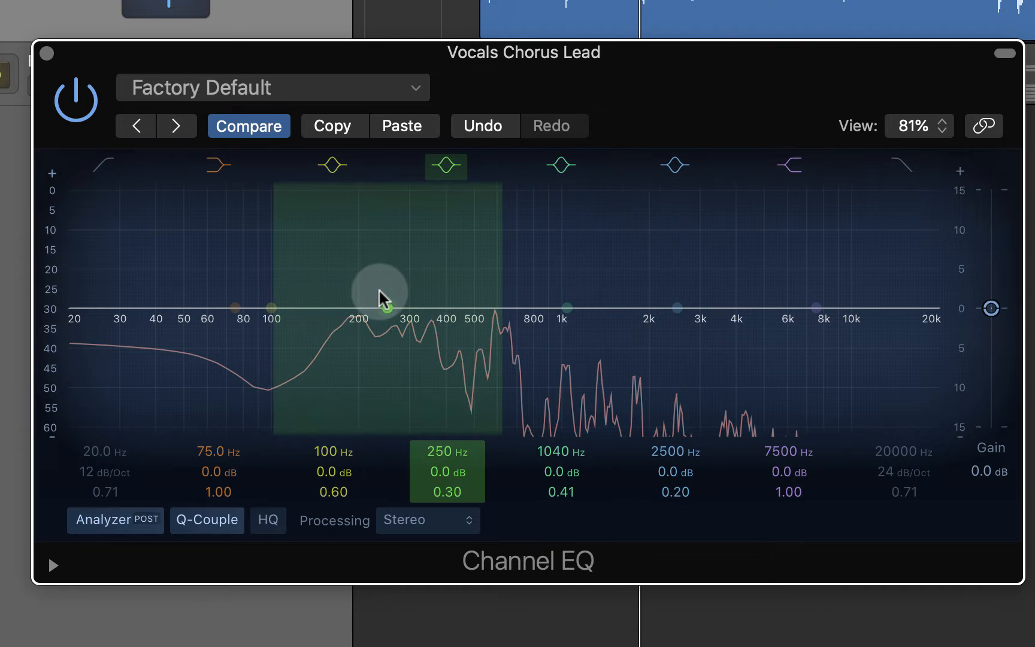
- Turn off the low and high shelf bands and set the Q of the 100 Hz and 250 Hz bands to 3.1
{"action": "left_click", "coordinate": [212, 176]}
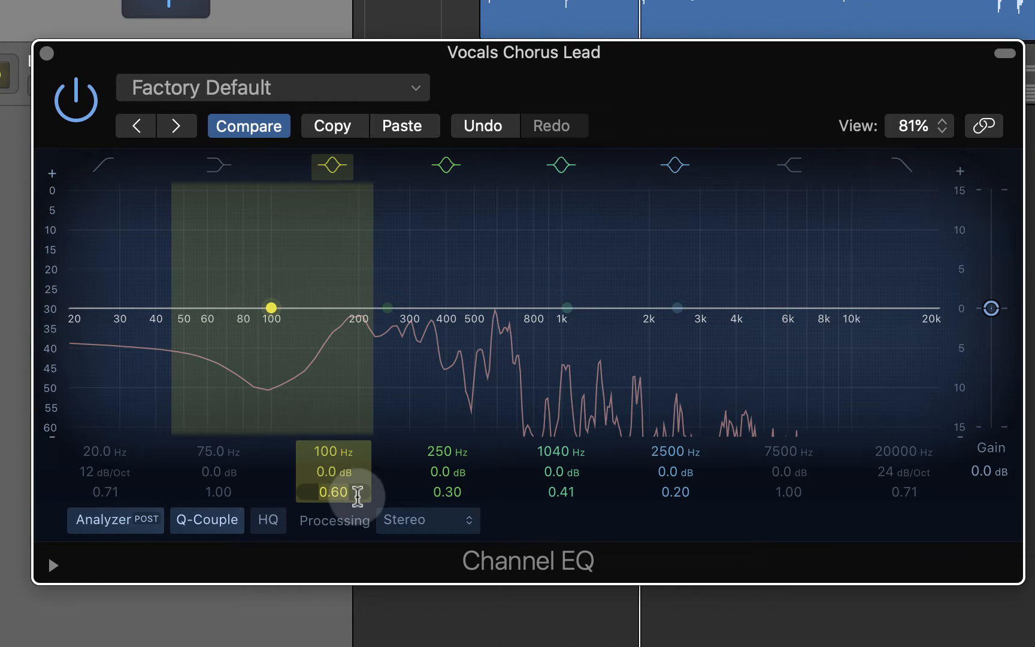
{"action": "double_click", "coordinate": [357, 492]}
{"action": "type", "text": "3.1"}
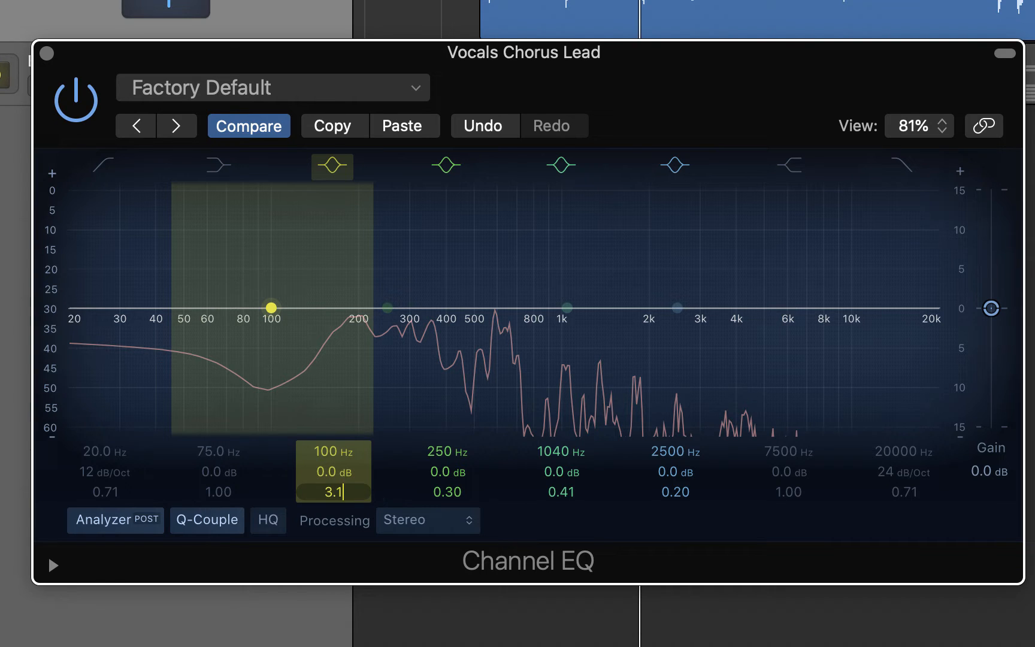
{"action": "key", "text": "Return"}
{"action": "left_click", "coordinate": [443, 479]}
{"action": "double_click", "coordinate": [453, 490]}
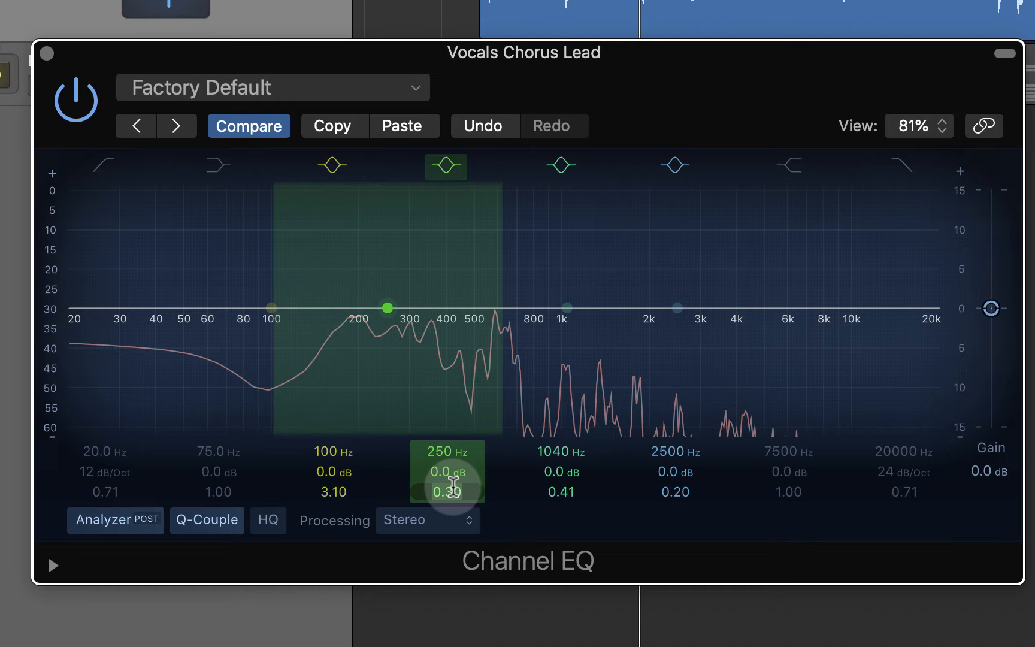
{"action": "type", "text": "3.1"}
{"action": "key", "text": "Return"}
- Set the Q of the 1040 Hz and 2500 Hz bands to 3.1
{"action": "left_click", "coordinate": [538, 496]}
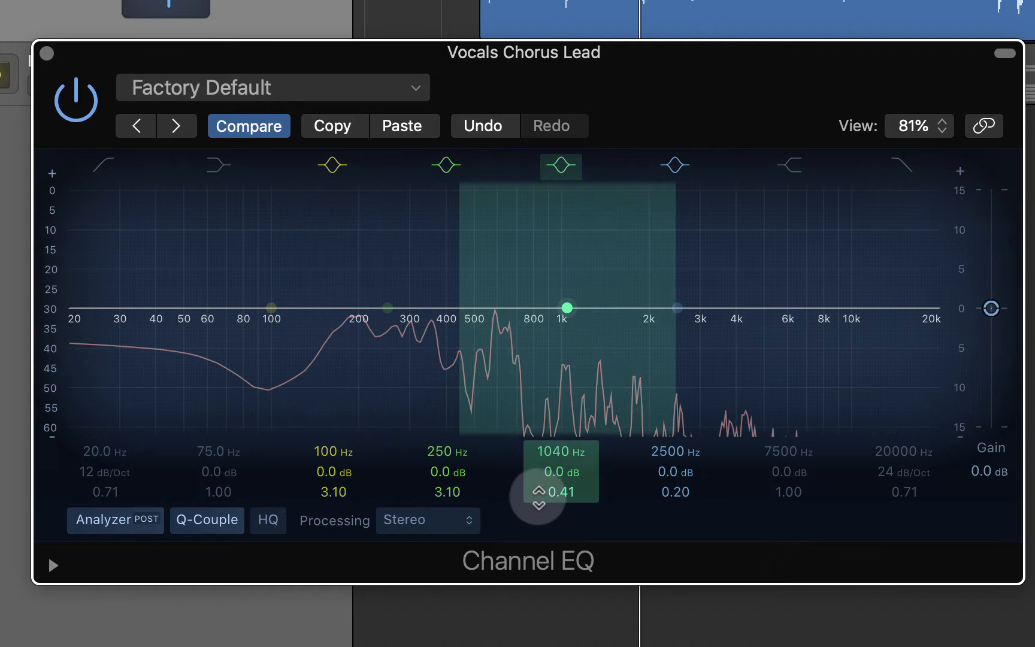
{"action": "double_click", "coordinate": [560, 491]}
{"action": "type", "text": "3.1"}
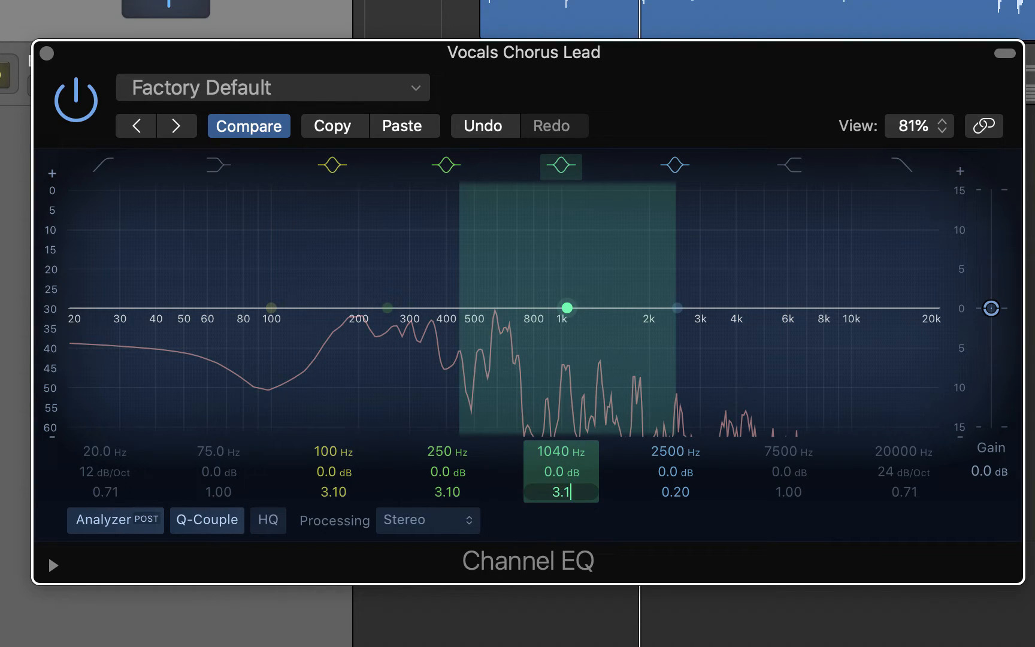
{"action": "key", "text": "Return"}
{"action": "left_click", "coordinate": [644, 493]}
{"action": "double_click", "coordinate": [668, 491]}
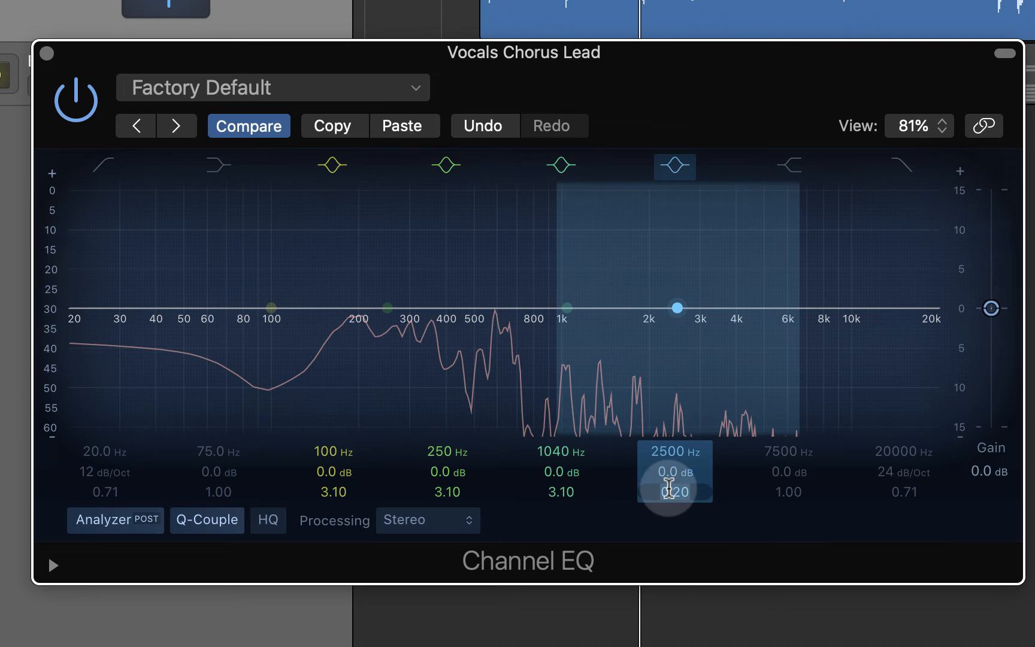
{"action": "type", "text": "3.1"}
{"action": "key", "text": "Return"}
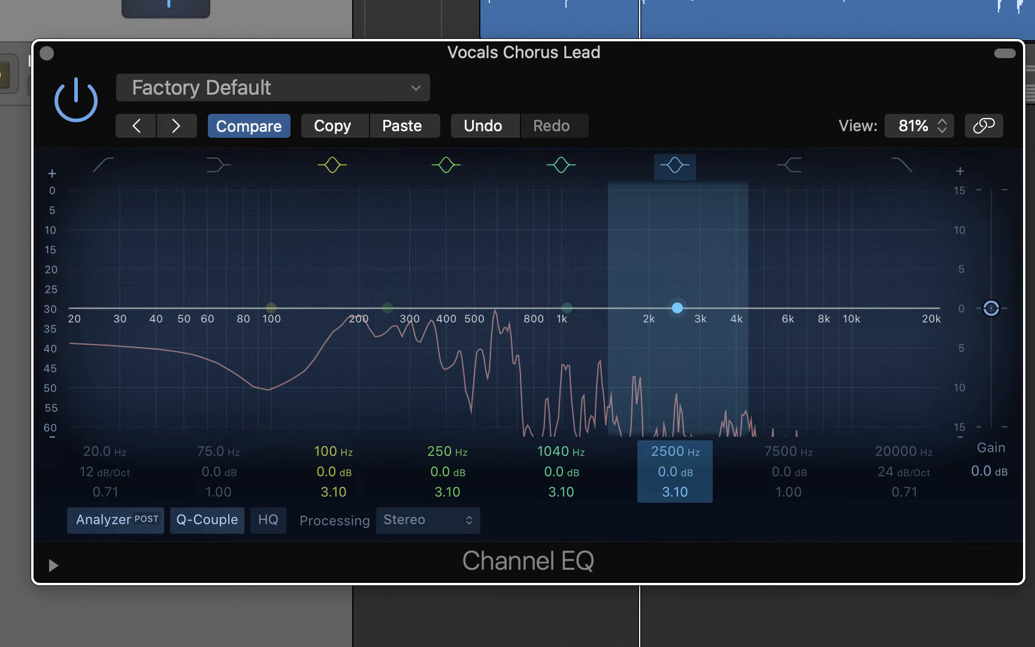
- Set the gain of the 100 Hz and 250 Hz bands to +10 dB
{"action": "double_click", "coordinate": [326, 472]}
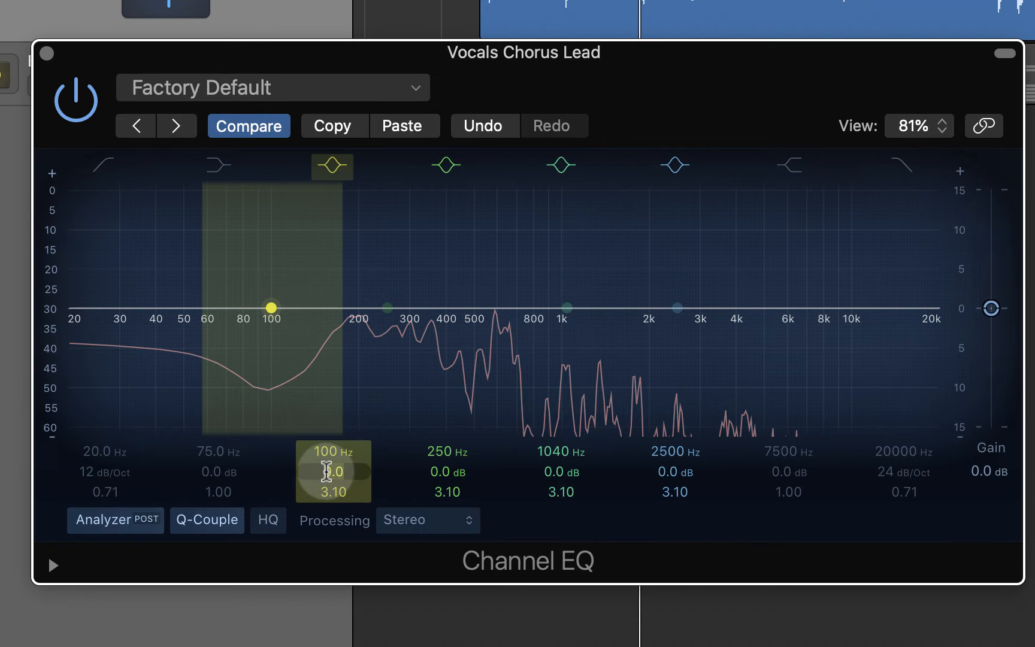
{"action": "type", "text": "10"}
{"action": "key", "text": "Return"}
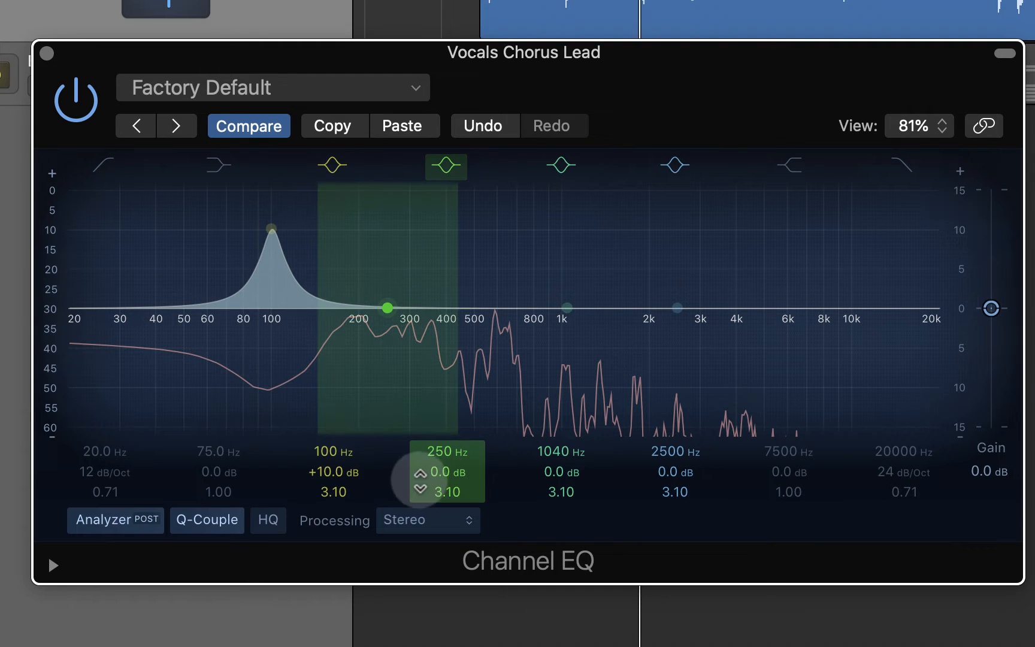
{"action": "double_click", "coordinate": [442, 473]}
{"action": "type", "text": "10"}
{"action": "key", "text": "Return"}
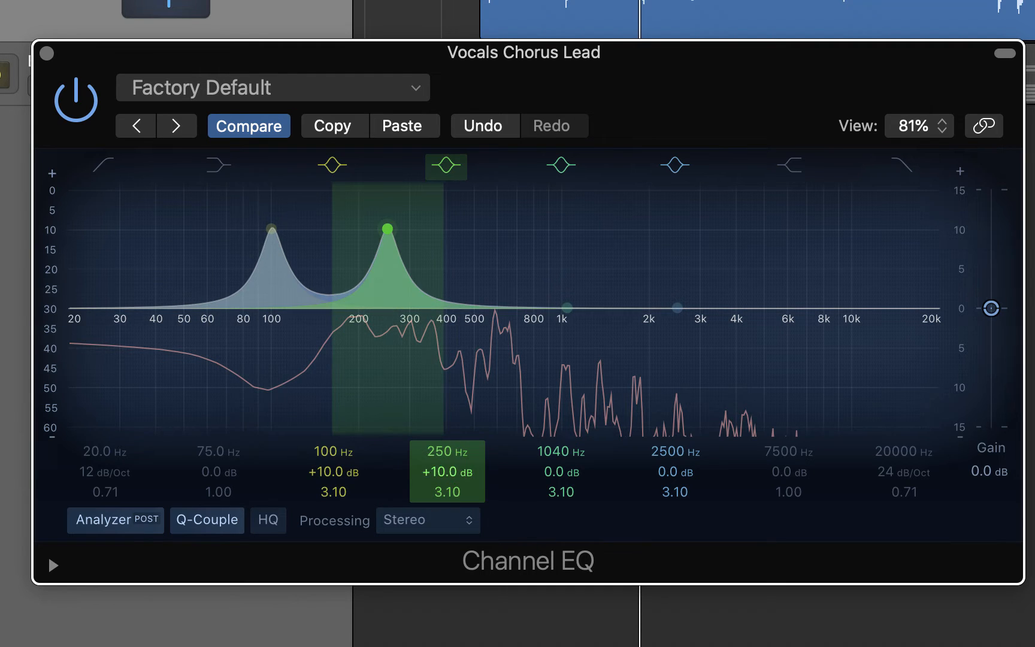
- Set the gain of the 1040 Hz and 2500 Hz bands to +10 dB
{"action": "double_click", "coordinate": [539, 473]}
{"action": "type", "text": "10"}
{"action": "key", "text": "Return"}
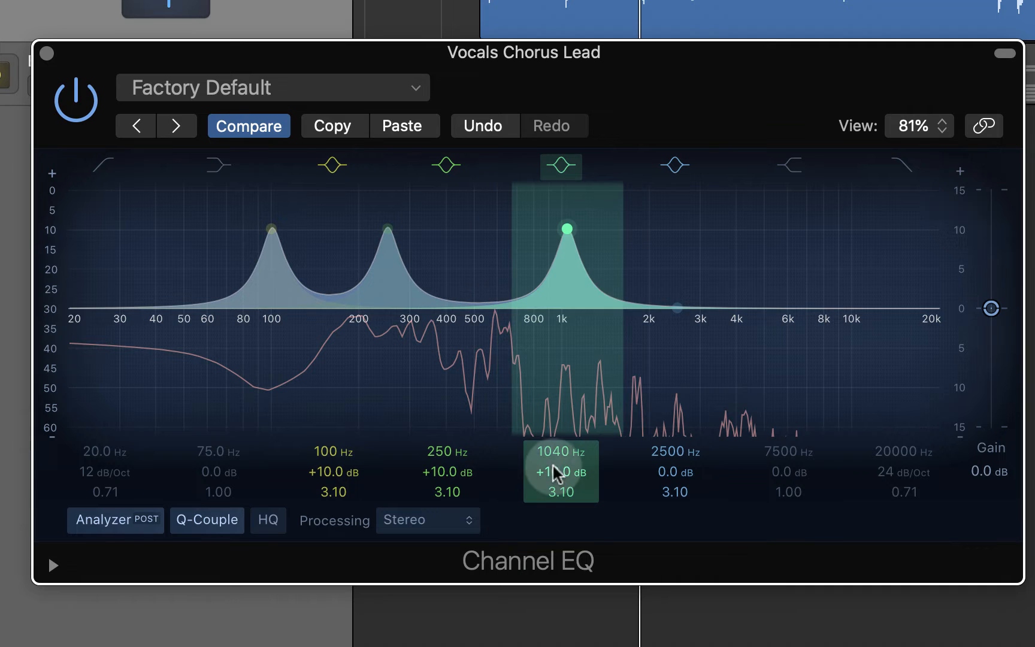
{"action": "double_click", "coordinate": [661, 472]}
{"action": "type", "text": "10"}
{"action": "key", "text": "Return"}
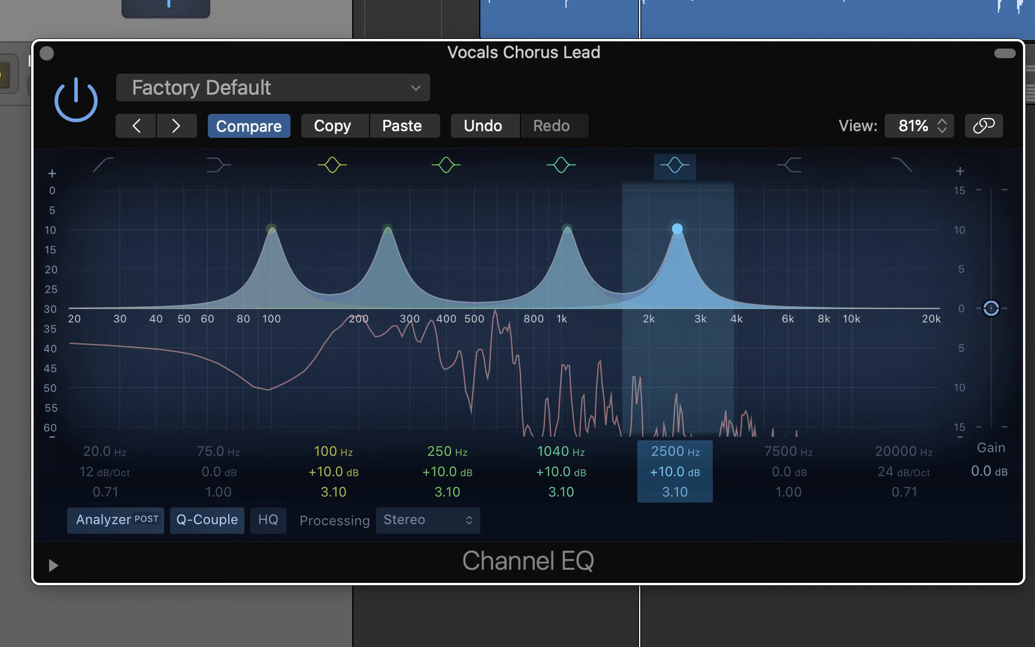
- Turn off the 250 Hz, 1040 Hz and 2500 Hz bands, leaving only the 100 Hz band active
{"action": "left_click", "coordinate": [439, 168]}
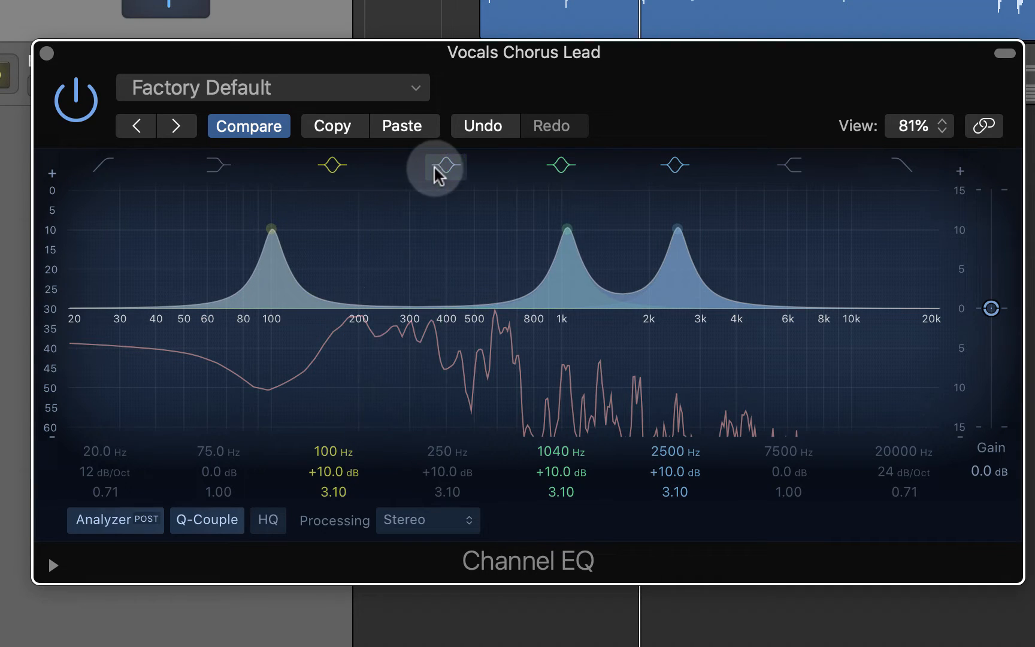
{"action": "left_click", "coordinate": [548, 171]}
{"action": "left_click", "coordinate": [678, 169]}
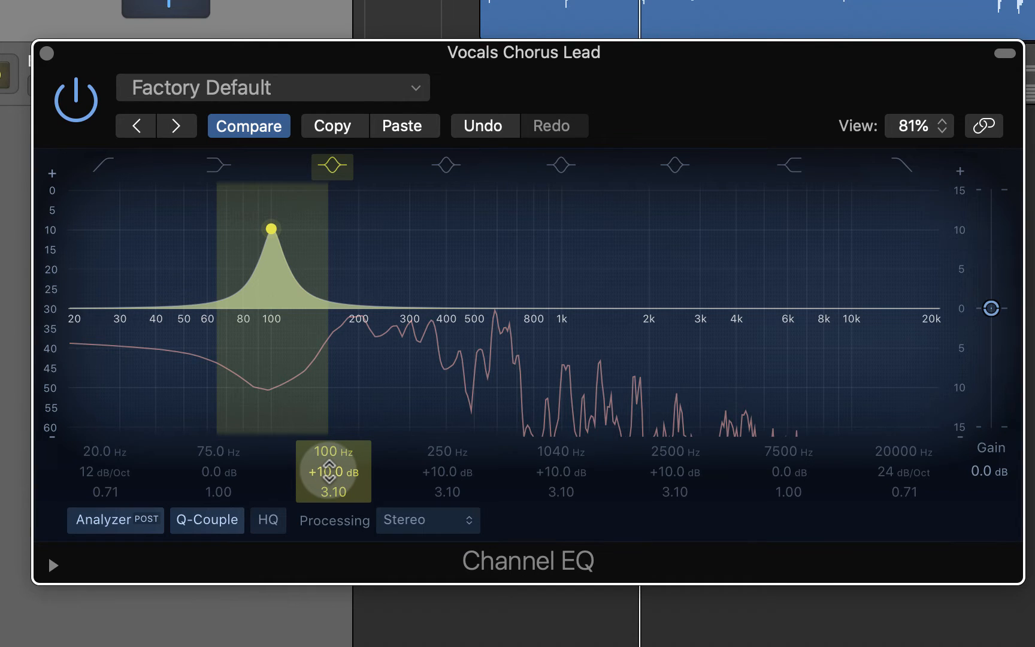
- Try raising the 100 Hz band's gain to +24 dB, and set it back to +10 dB
{"action": "left_click_drag", "start_coordinate": [329, 470], "coordinate": [329, 431]}
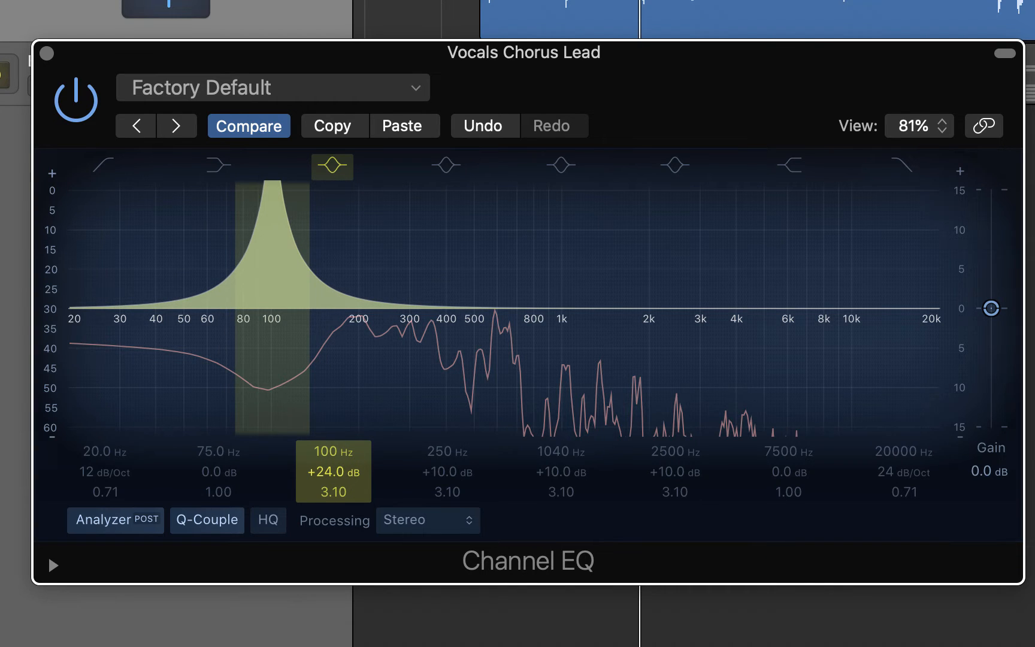
{"action": "left_click_drag", "start_coordinate": [329, 431], "coordinate": [329, 453]}
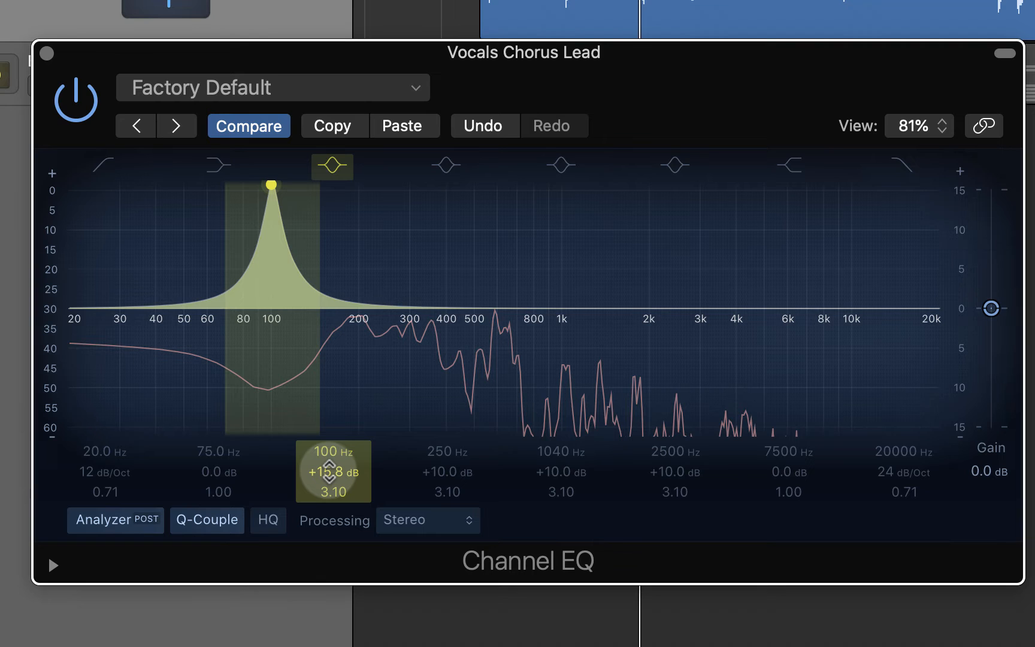
{"action": "double_click", "coordinate": [329, 471]}
{"action": "type", "text": "10"}
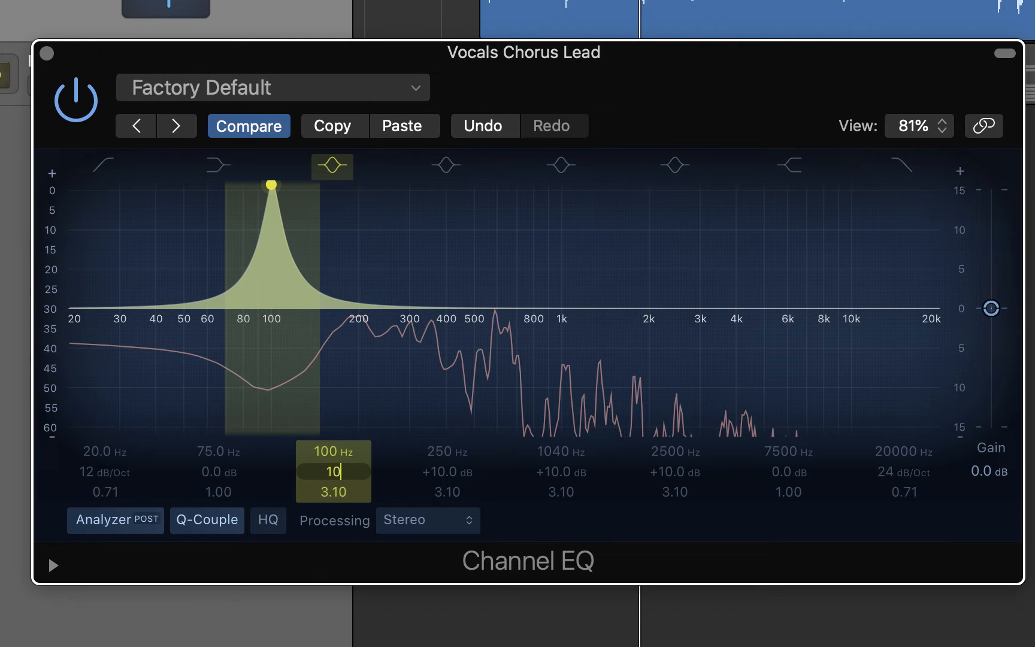
{"action": "key", "text": "Return"}
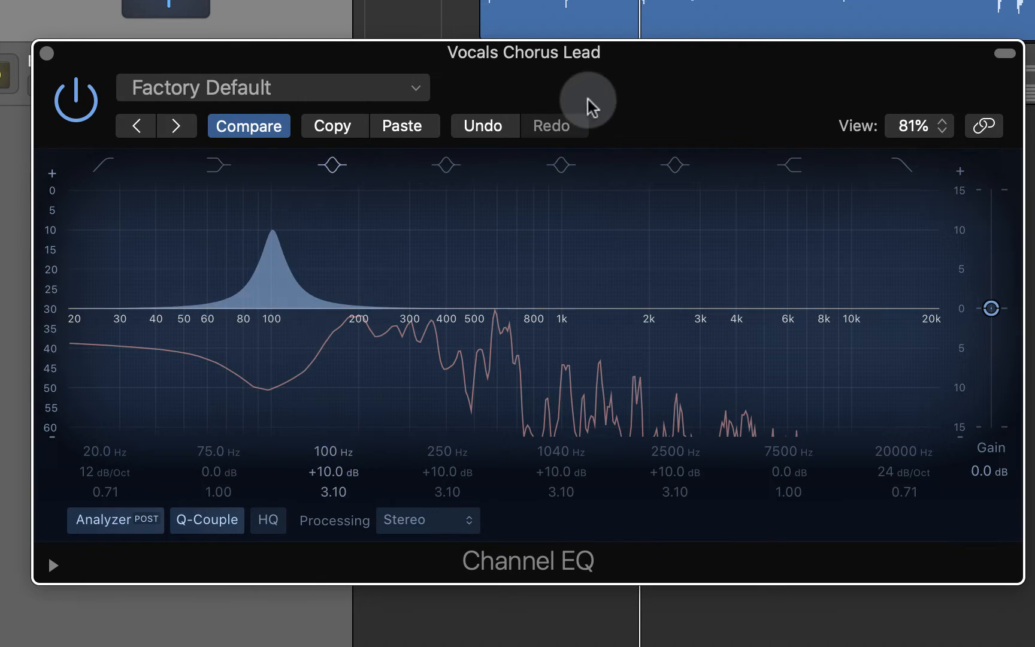
- Sweep the boosted 100 Hz band up to 336 Hz while listening to the vocal
{"action": "left_click_drag", "start_coordinate": [589, 104], "coordinate": [555, 126]}
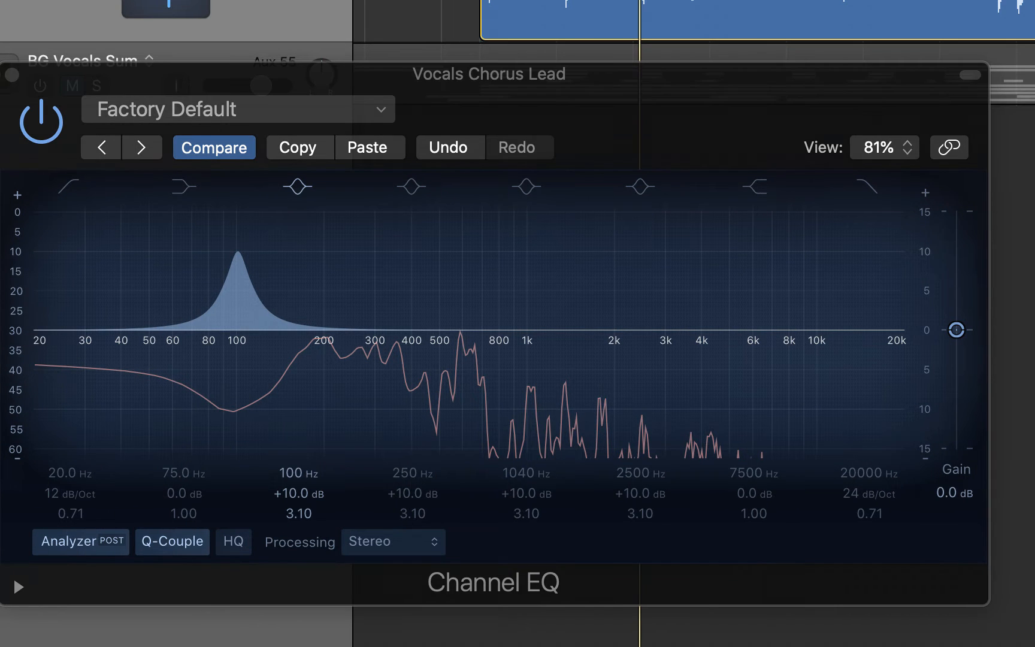
{"action": "left_click_drag", "start_coordinate": [616, 90], "coordinate": [617, 52]}
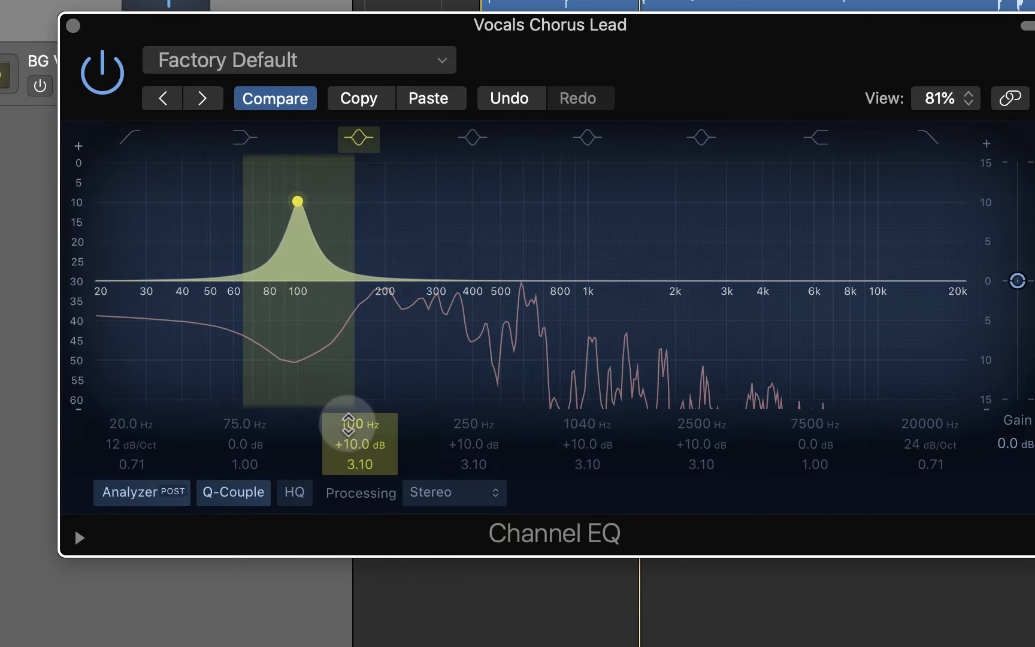
{"action": "left_click_drag", "start_coordinate": [342, 201], "coordinate": [365, 201]}
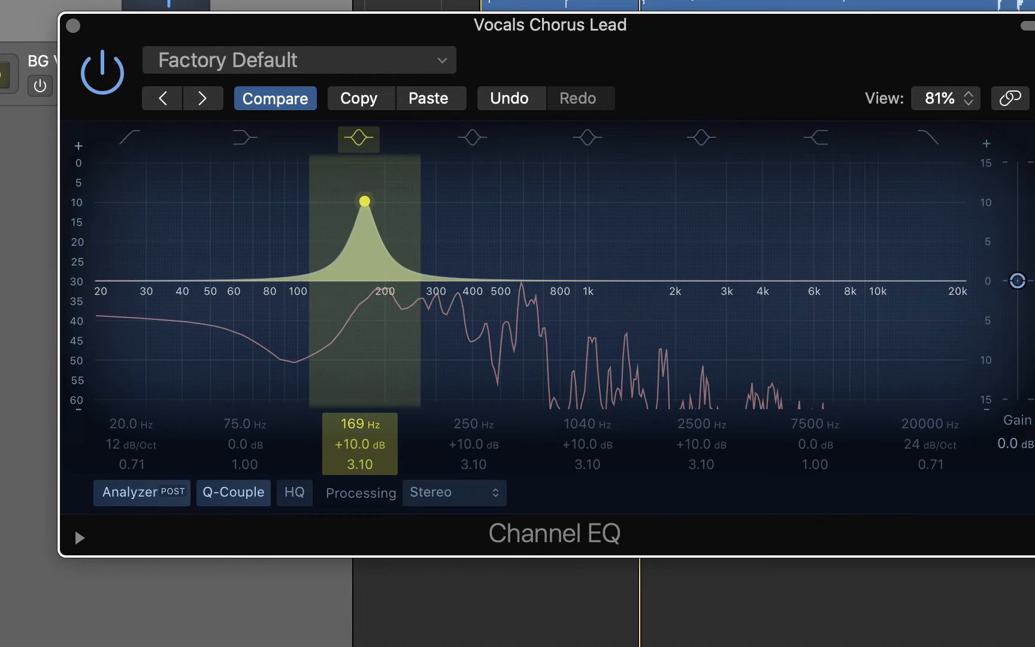
{"action": "mouse_move", "coordinate": [360, 424]}
{"action": "left_mouse_down"}
{"action": "mouse_move", "coordinate": [357, 386]}
{"action": "mouse_move", "coordinate": [358, 419]}
{"action": "left_mouse_up"}
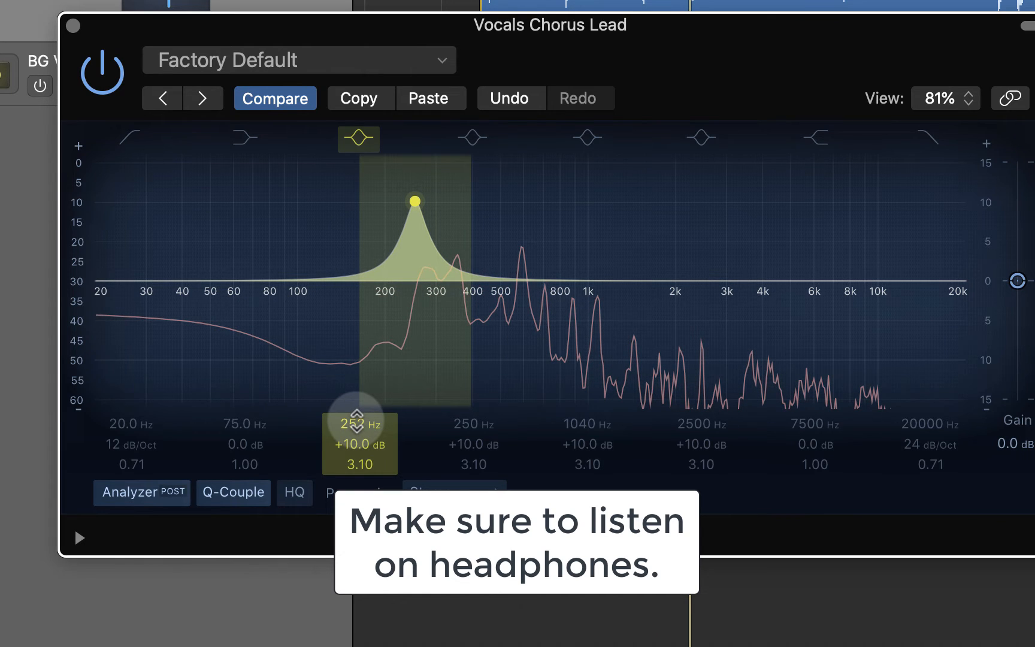
{"action": "key", "text": "space"}
{"action": "left_click_drag", "start_coordinate": [357, 421], "coordinate": [357, 371]}
{"action": "key", "text": "space"}
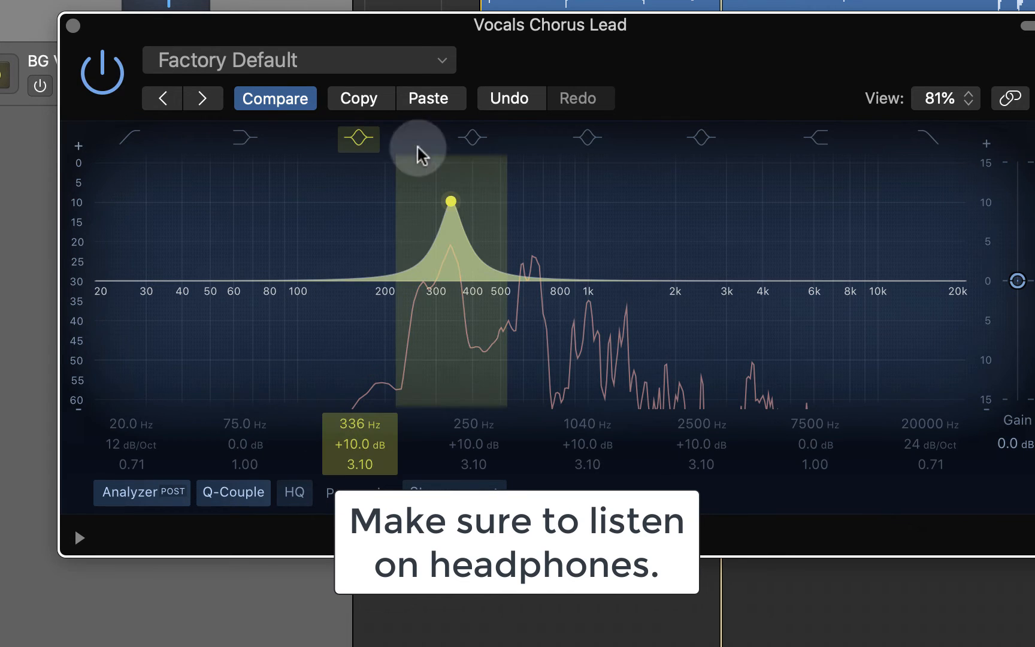
- Compare the vocal during playback with the 336 Hz boost switched off and on, ending with the band off
{"action": "left_click", "coordinate": [360, 139]}
{"action": "key", "text": "space"}
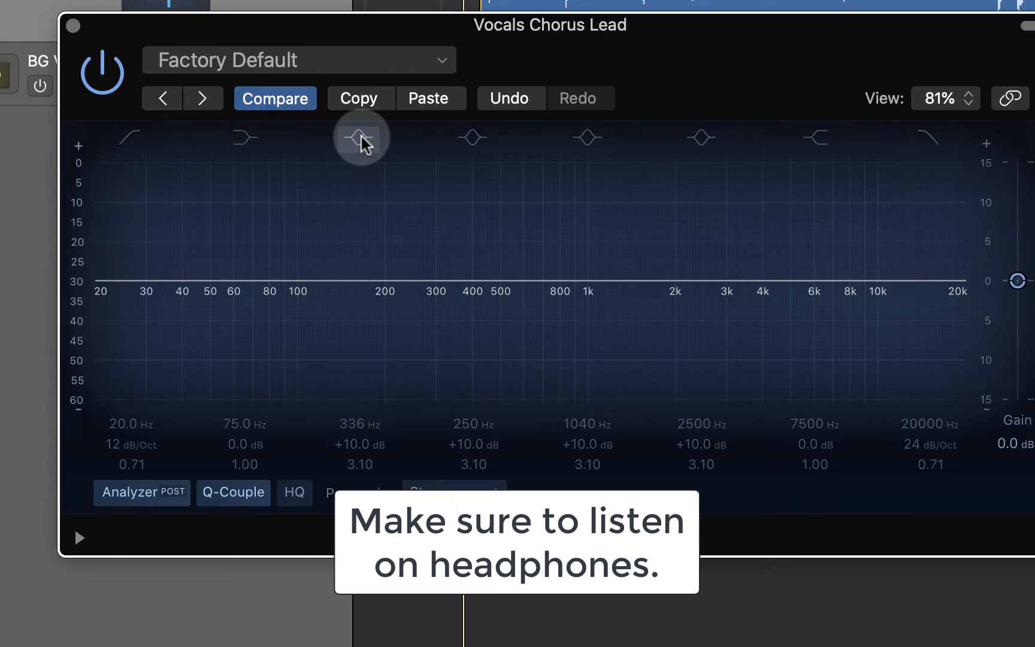
{"action": "key", "text": "space"}
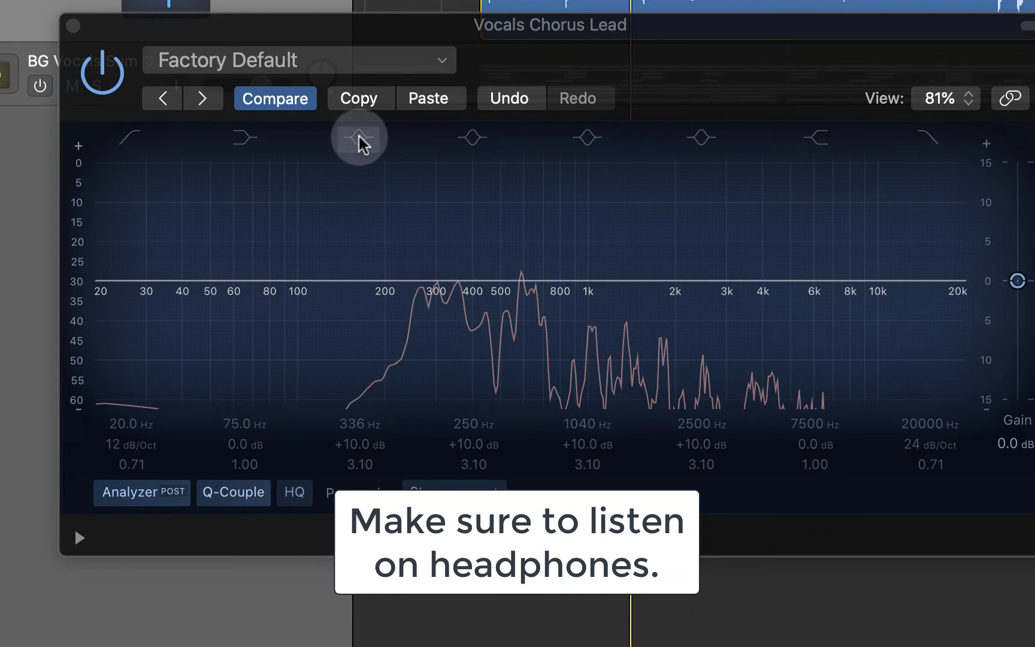
{"action": "left_click", "coordinate": [359, 138]}
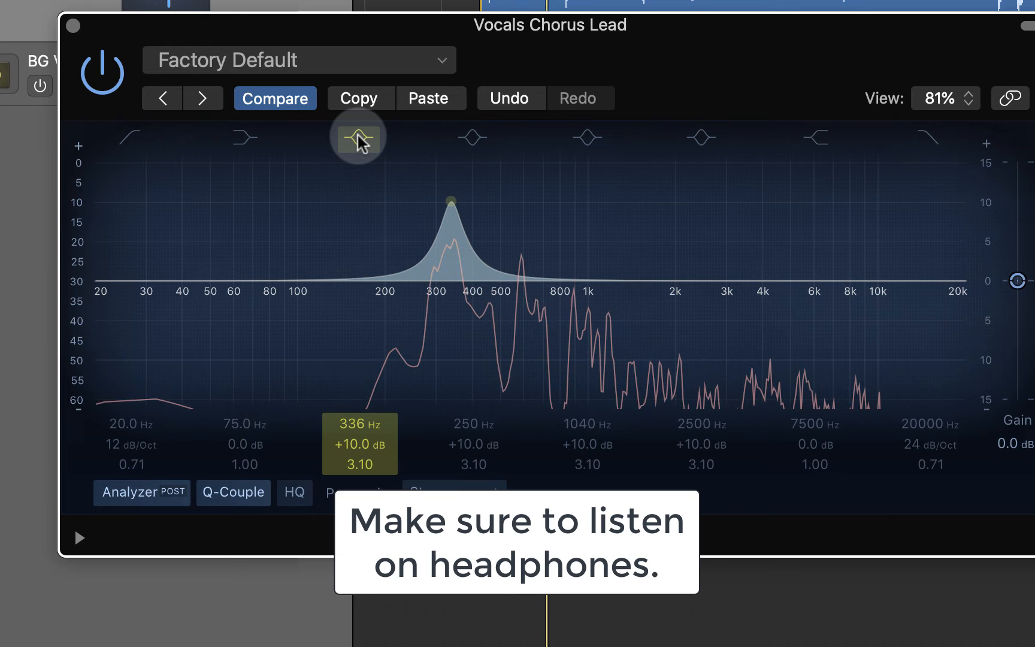
{"action": "left_click", "coordinate": [358, 138]}
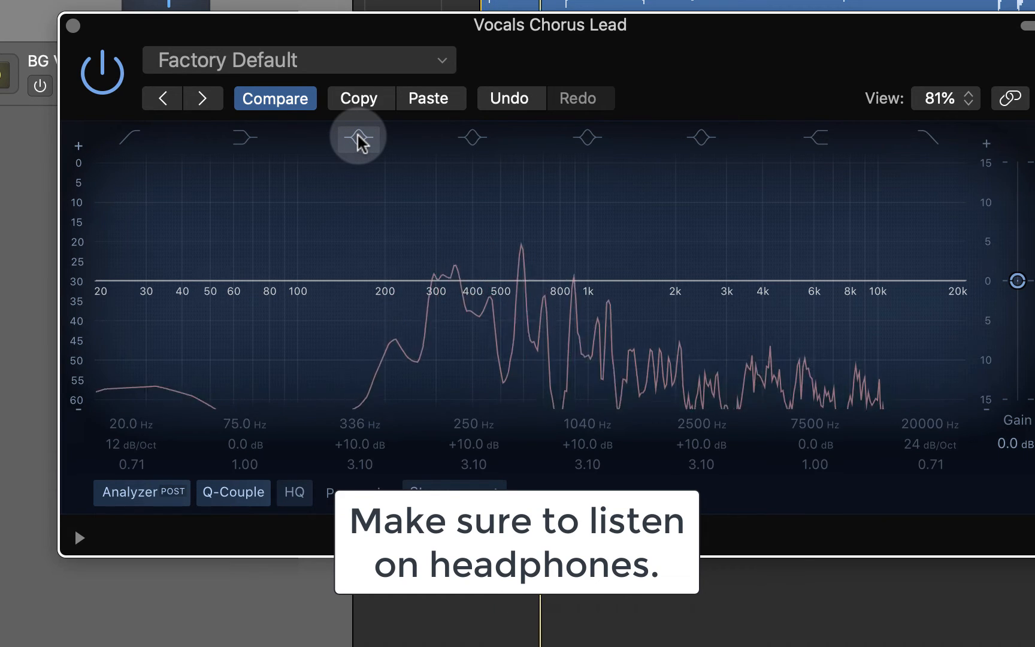
- Compare the vocal with the 336 Hz boost on and off, and leave the band on with its gain set to -2 dB
{"action": "left_click", "coordinate": [359, 137]}
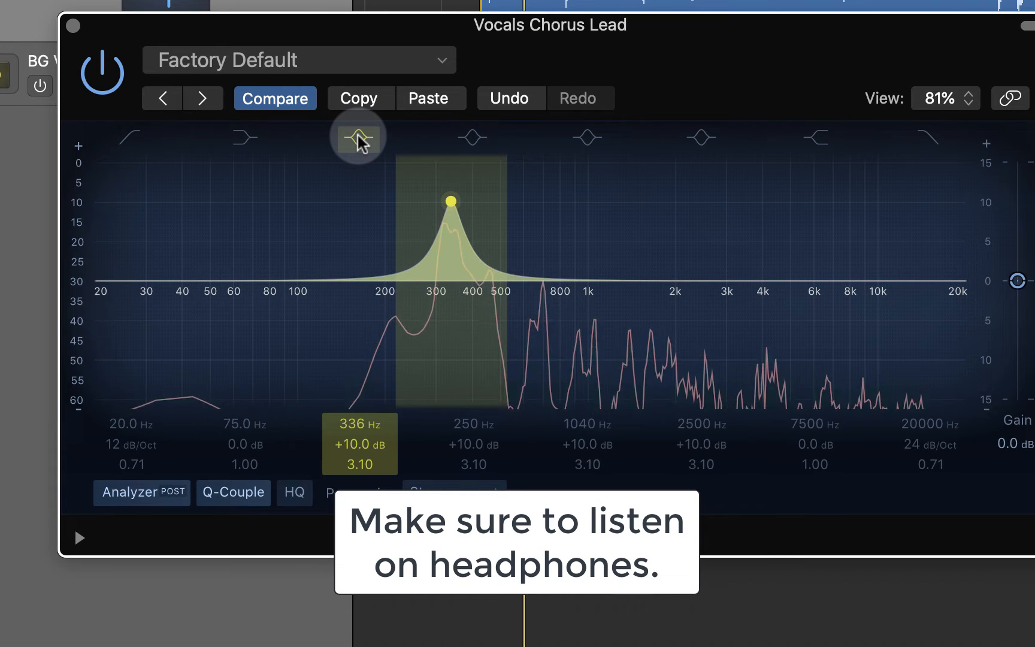
{"action": "left_click", "coordinate": [359, 137]}
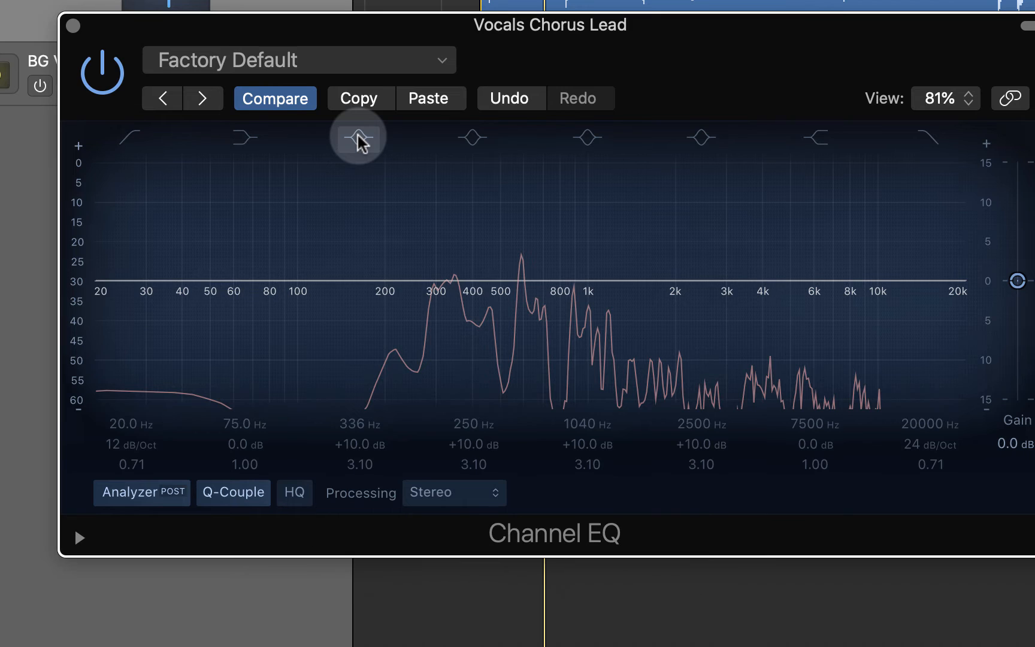
{"action": "left_click", "coordinate": [359, 138]}
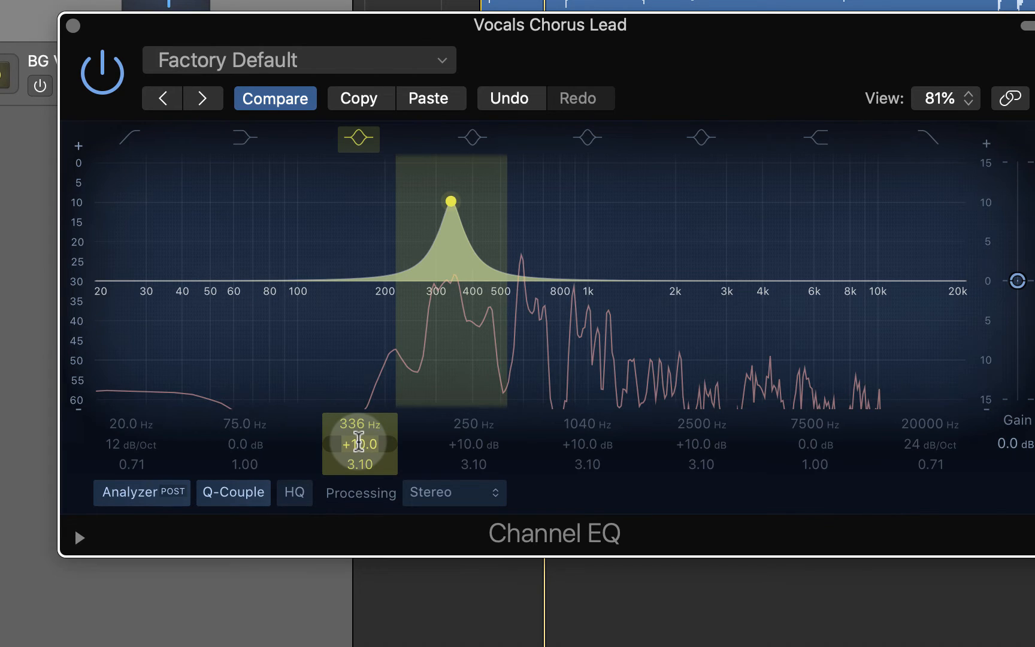
{"action": "key", "text": "Return"}
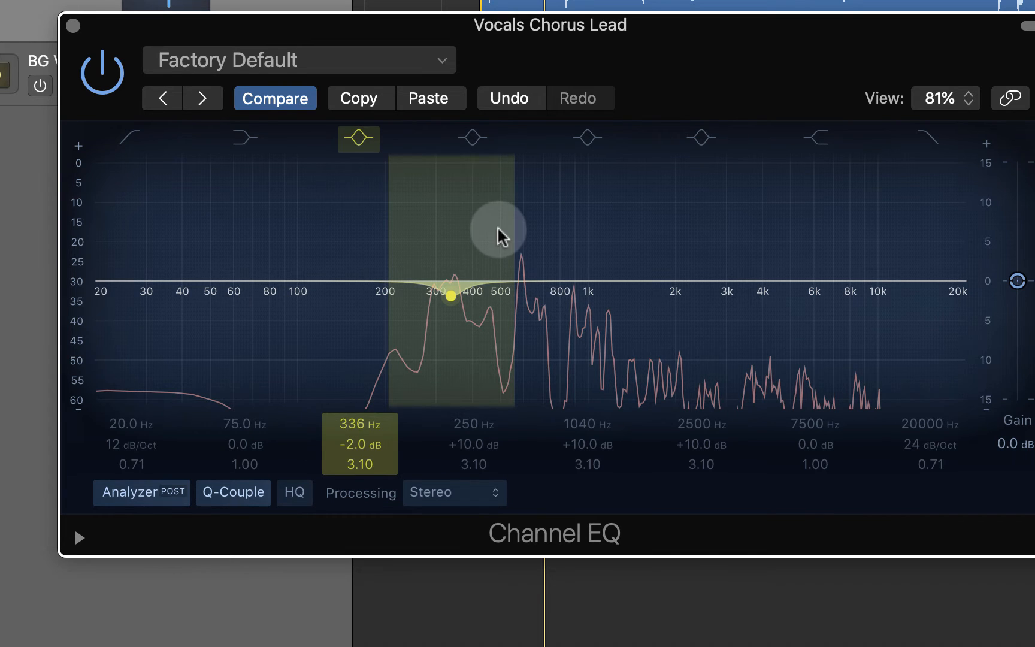
- Turn on the 250 Hz band and sweep its +10 dB boost up to 515 Hz while listening to the vocal
{"action": "left_click", "coordinate": [470, 141]}
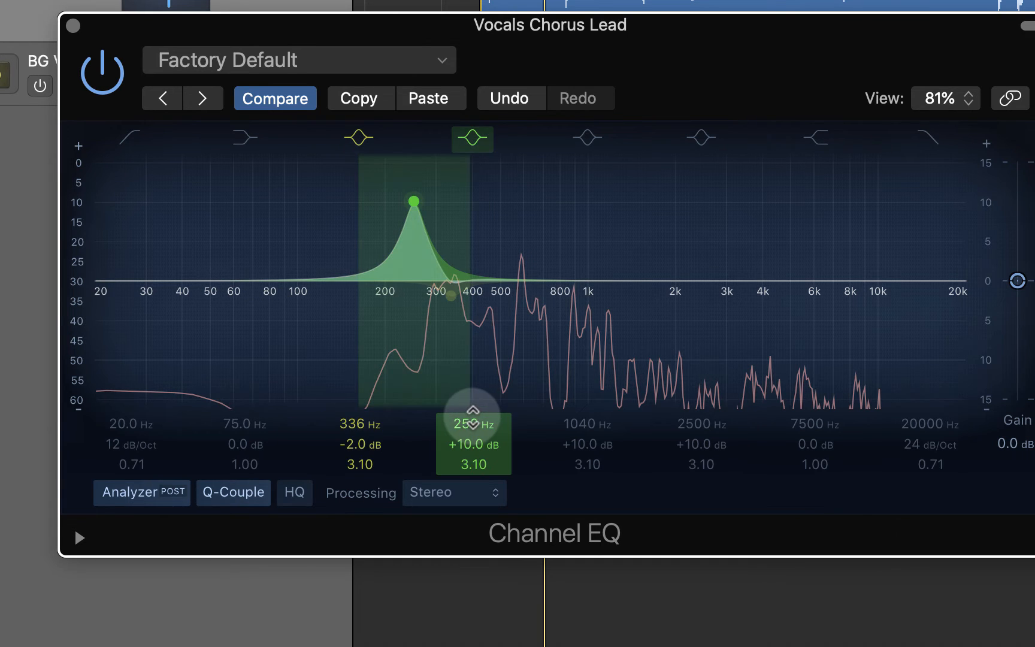
{"action": "left_click_drag", "start_coordinate": [474, 417], "coordinate": [473, 333]}
{"action": "mouse_move", "coordinate": [472, 417]}
{"action": "left_mouse_down"}
{"action": "mouse_move", "coordinate": [473, 399]}
{"action": "mouse_move", "coordinate": [472, 426]}
{"action": "left_mouse_up"}
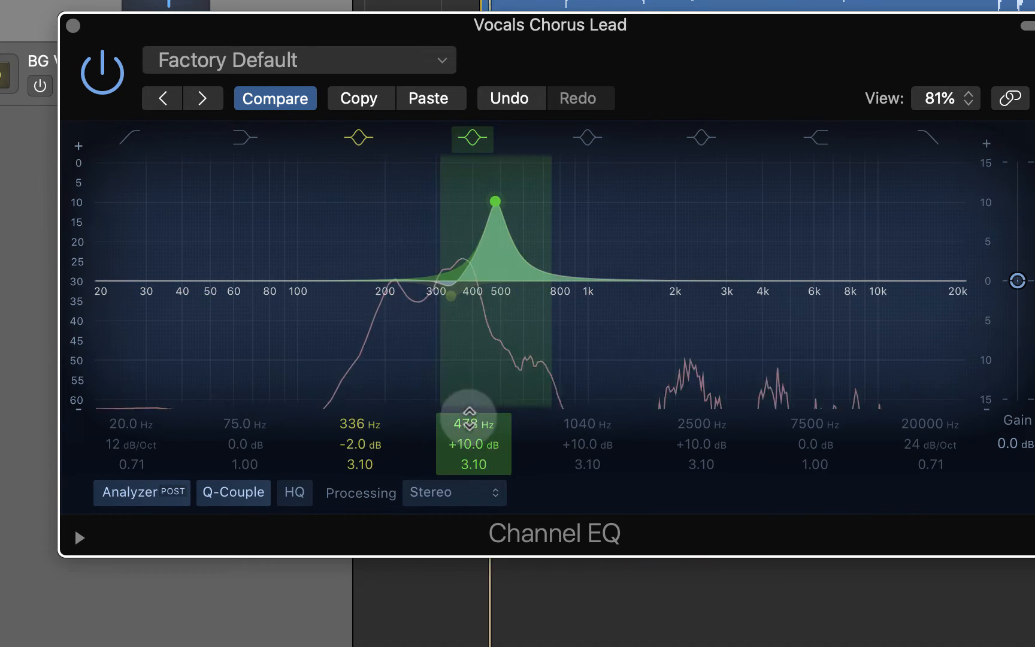
{"action": "mouse_move", "coordinate": [464, 420]}
{"action": "left_mouse_down"}
{"action": "mouse_move", "coordinate": [465, 401]}
{"action": "mouse_move", "coordinate": [462, 420]}
{"action": "left_mouse_up"}
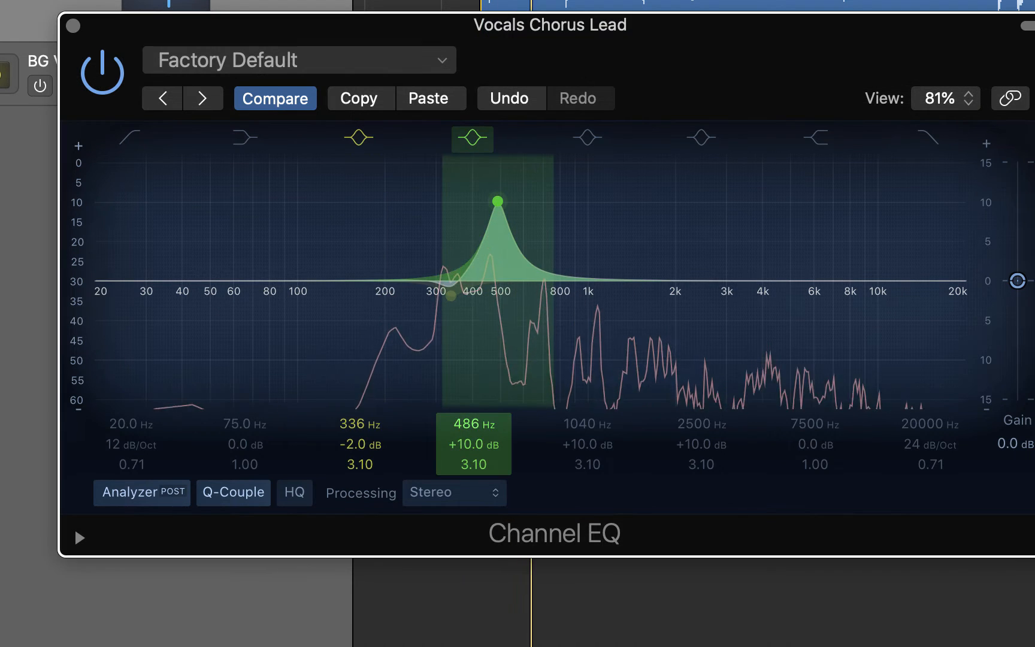
{"action": "left_click_drag", "start_coordinate": [473, 423], "coordinate": [473, 416]}
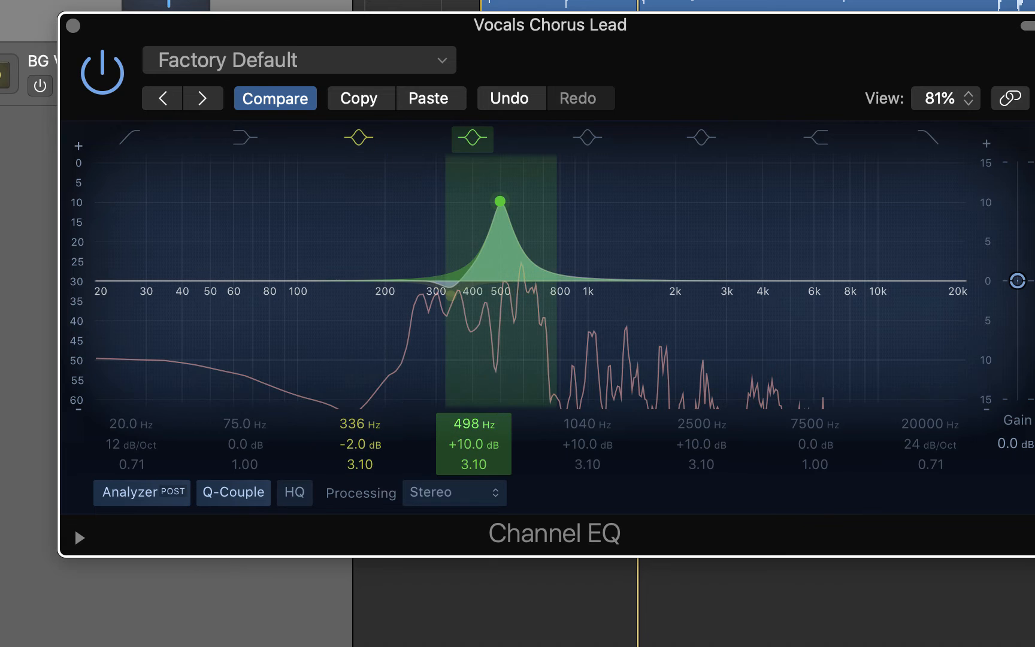
{"action": "mouse_move", "coordinate": [474, 424]}
{"action": "left_mouse_down"}
{"action": "mouse_move", "coordinate": [473, 410]}
{"action": "mouse_move", "coordinate": [473, 430]}
{"action": "mouse_move", "coordinate": [473, 412]}
{"action": "mouse_move", "coordinate": [467, 422]}
{"action": "left_mouse_up"}
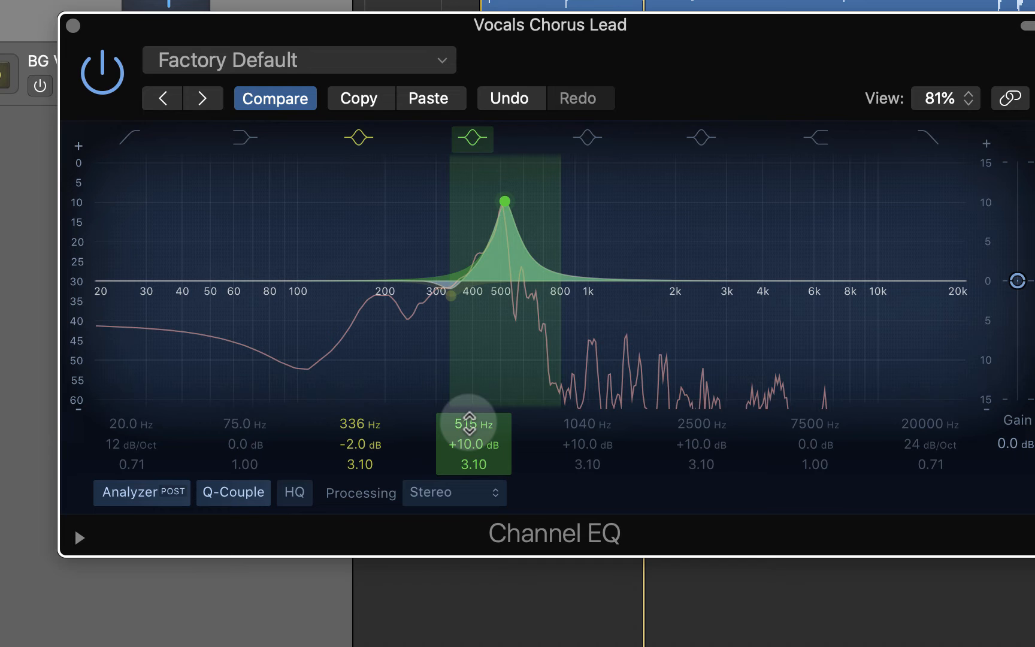
- Set the 515 Hz band's gain to -2 dB
{"action": "mouse_move", "coordinate": [468, 423]}
{"action": "left_mouse_down"}
{"action": "mouse_move", "coordinate": [468, 382]}
{"action": "mouse_move", "coordinate": [469, 433]}
{"action": "mouse_move", "coordinate": [469, 419]}
{"action": "left_mouse_up"}
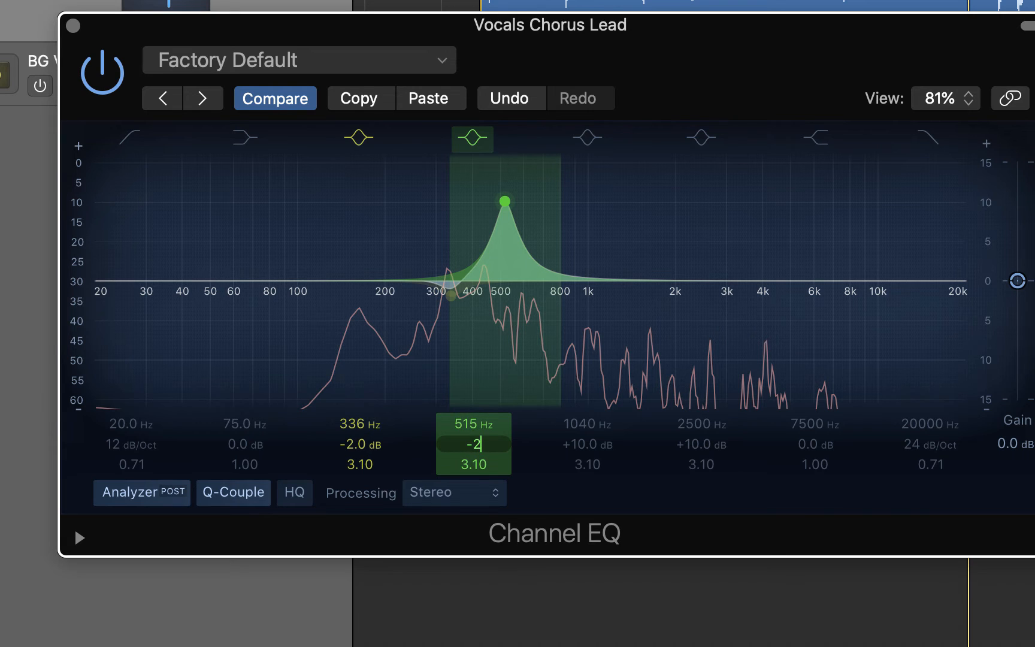
{"action": "key", "text": "Return"}
{"action": "left_click", "coordinate": [695, 120]}
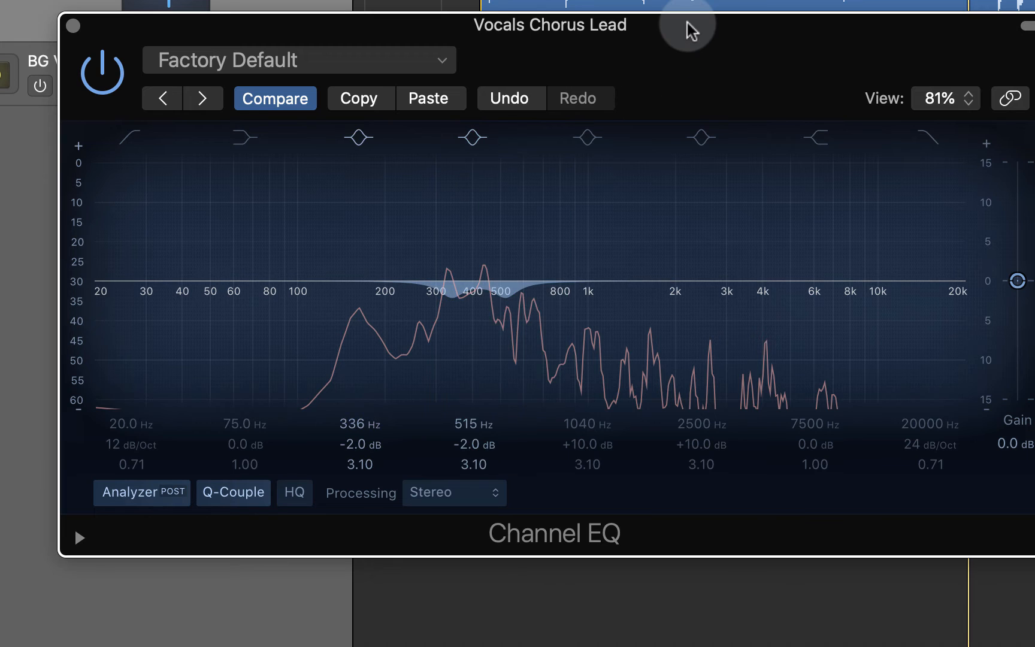
- Copy the EQ settings, switch to the Compare state and paste the copied settings there
{"action": "mouse_move", "coordinate": [688, 23]}
{"action": "left_mouse_down"}
{"action": "mouse_move", "coordinate": [677, 33]}
{"action": "mouse_move", "coordinate": [687, 43]}
{"action": "left_mouse_up"}
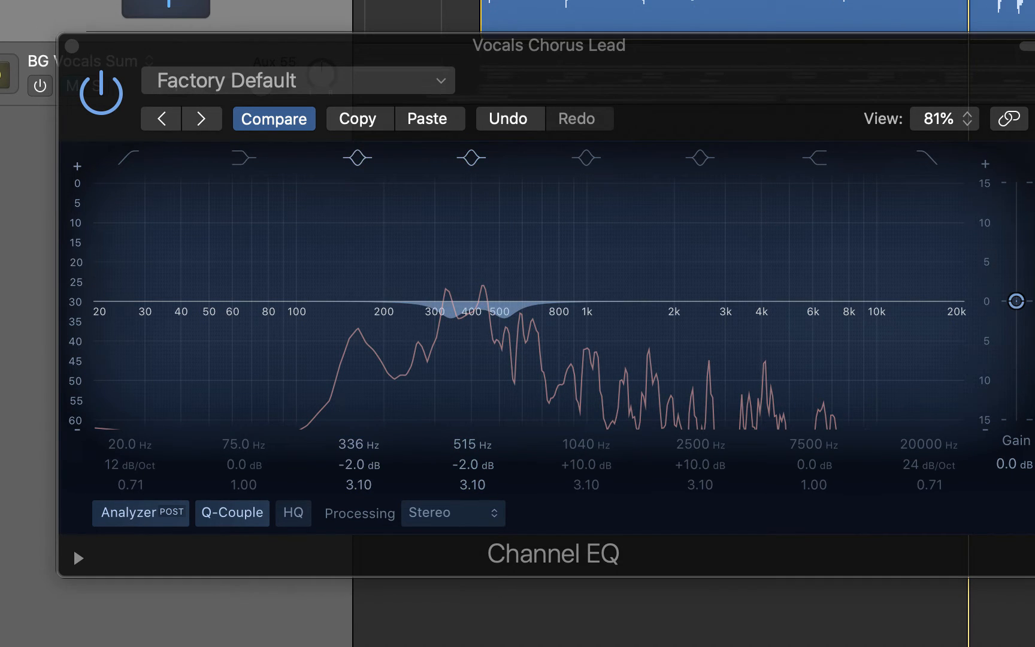
{"action": "left_click", "coordinate": [680, 56]}
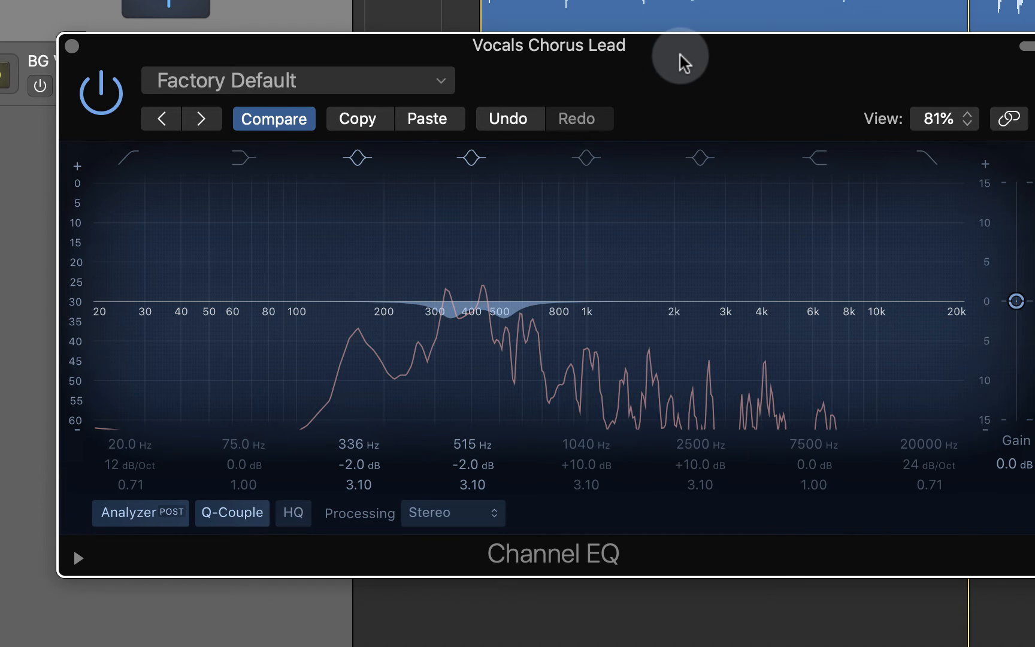
{"action": "left_click_drag", "start_coordinate": [638, 52], "coordinate": [601, 52]}
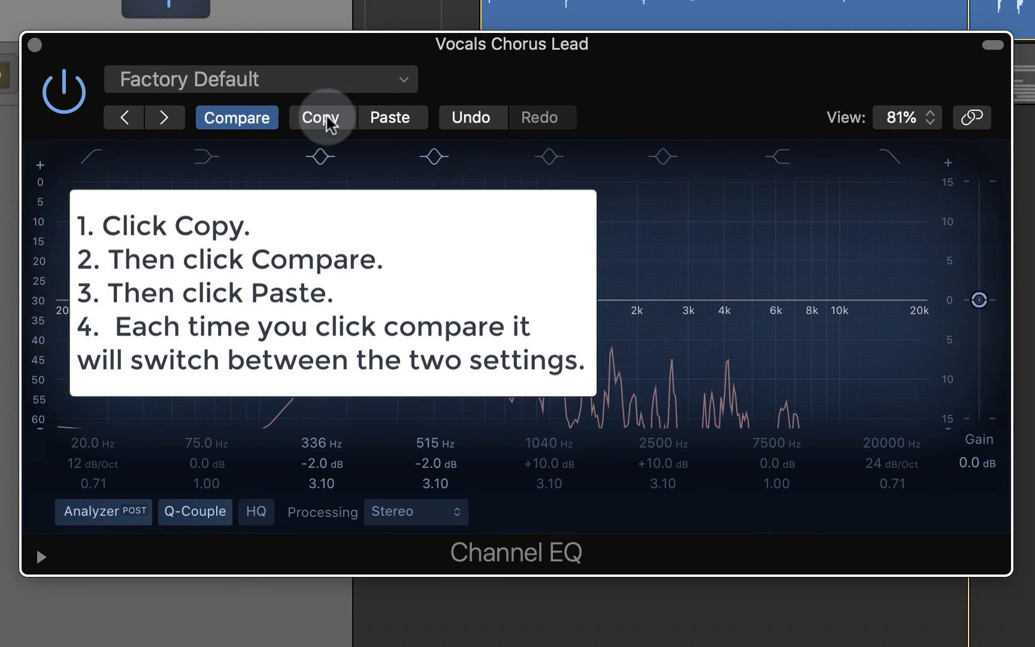
{"action": "left_click", "coordinate": [234, 120]}
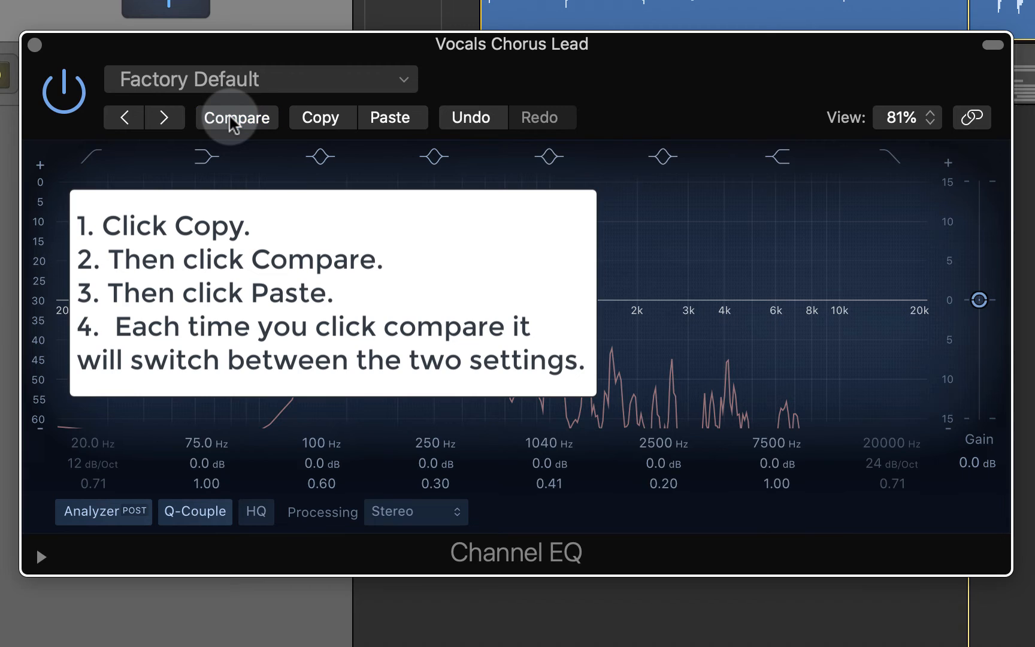
{"action": "left_click", "coordinate": [390, 118]}
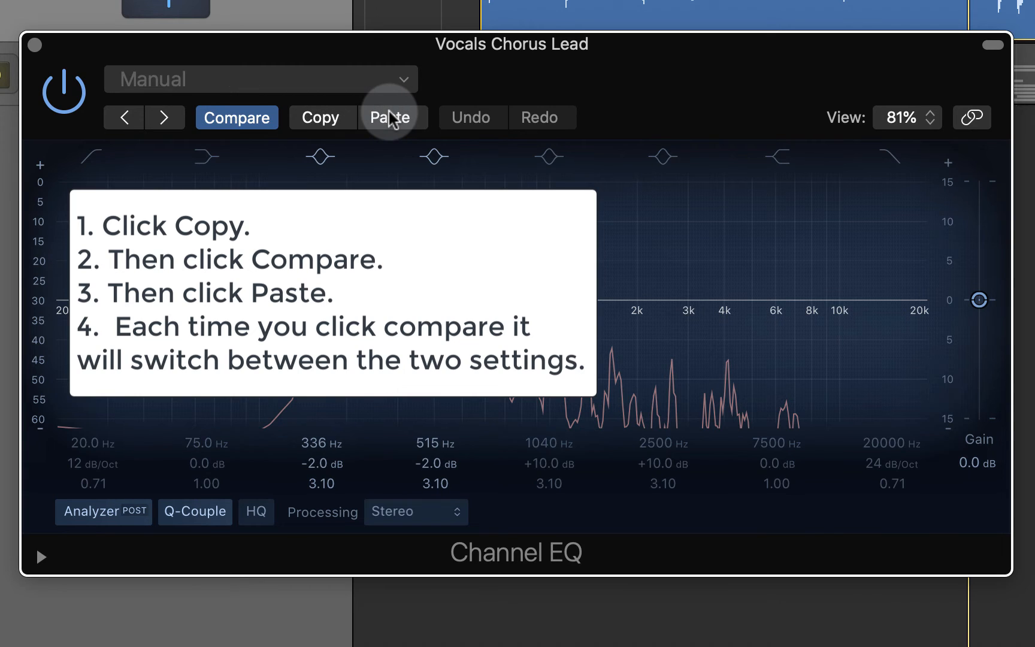
- Switch back and forth between the flat EQ setting and the edited one using Compare, ending on the flat setting
{"action": "left_click", "coordinate": [237, 118]}
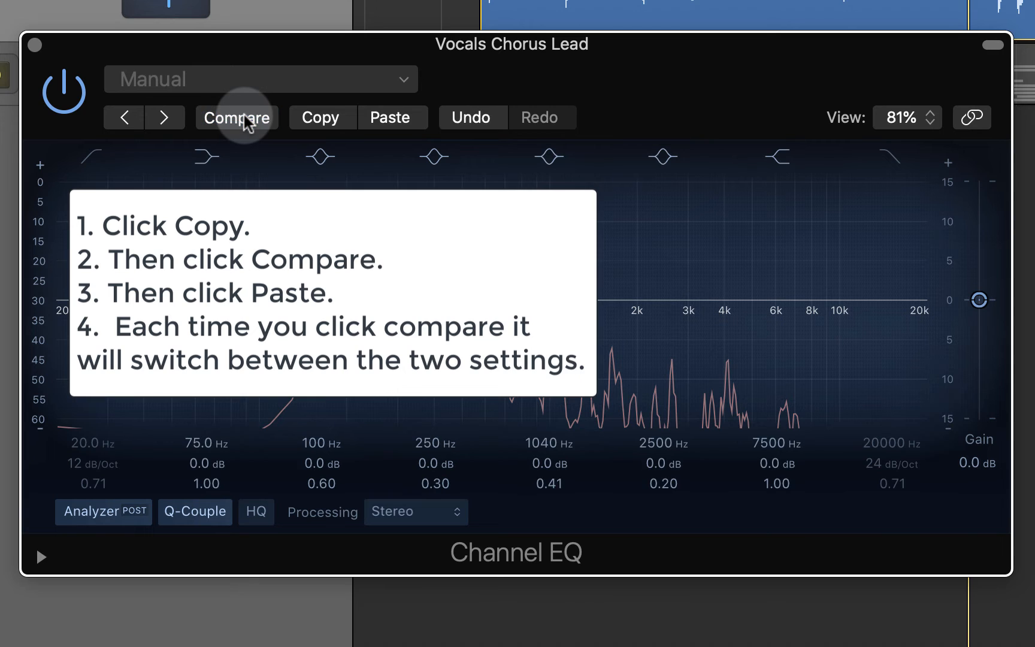
{"action": "left_click", "coordinate": [237, 117]}
{"action": "left_click", "coordinate": [244, 117]}
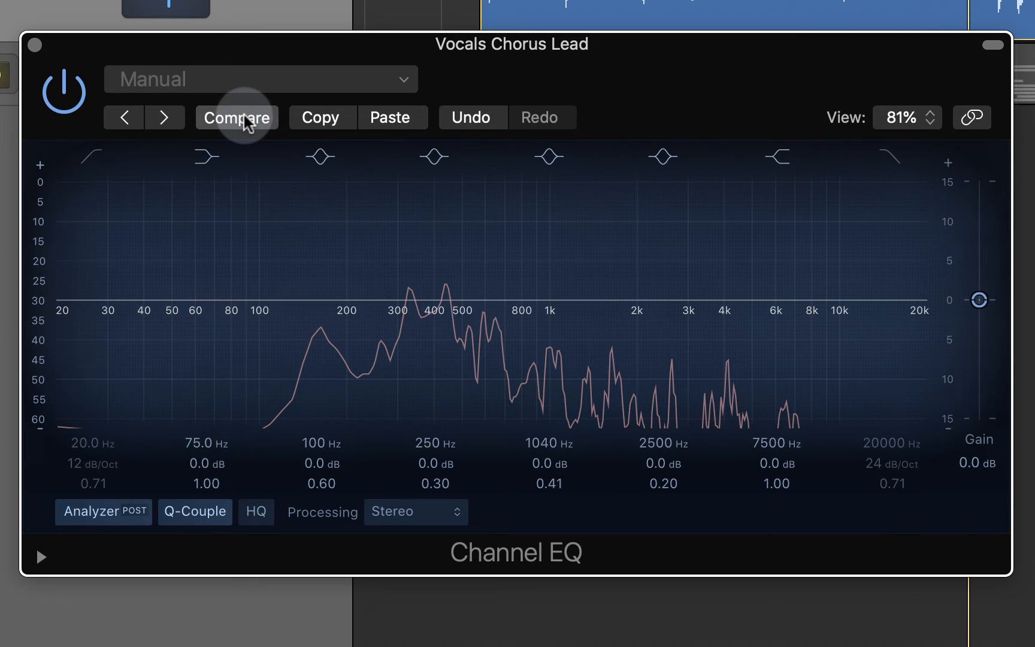
{"action": "left_click", "coordinate": [245, 117]}
{"action": "left_click", "coordinate": [244, 118]}
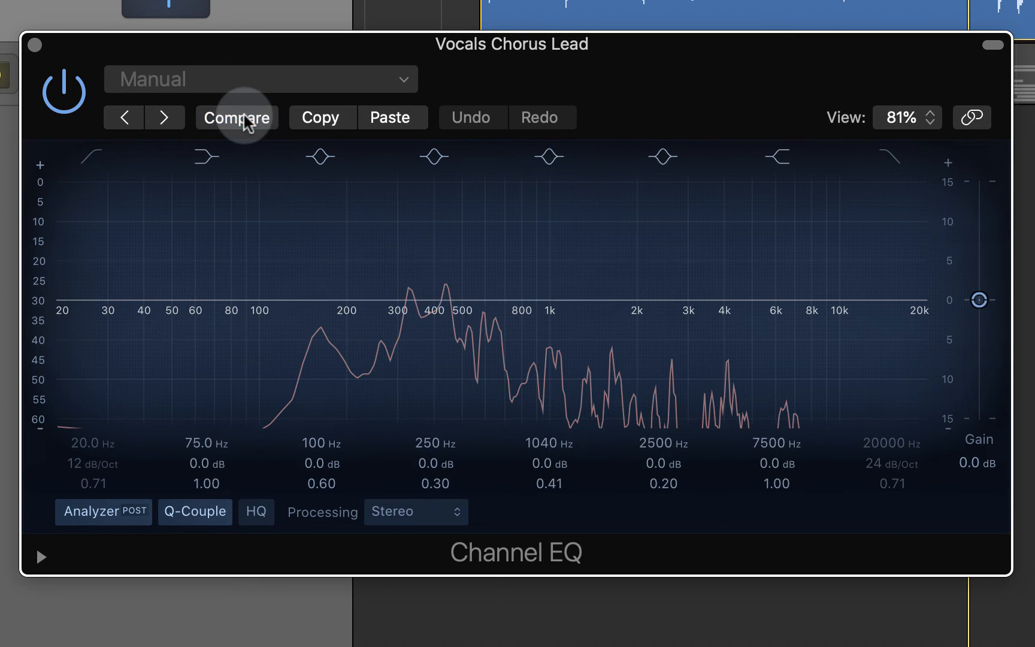
- Compare the vocal during playback with the flat EQ and with the 336 Hz and 515 Hz cuts, ending with the cuts active
{"action": "left_click", "coordinate": [244, 118]}
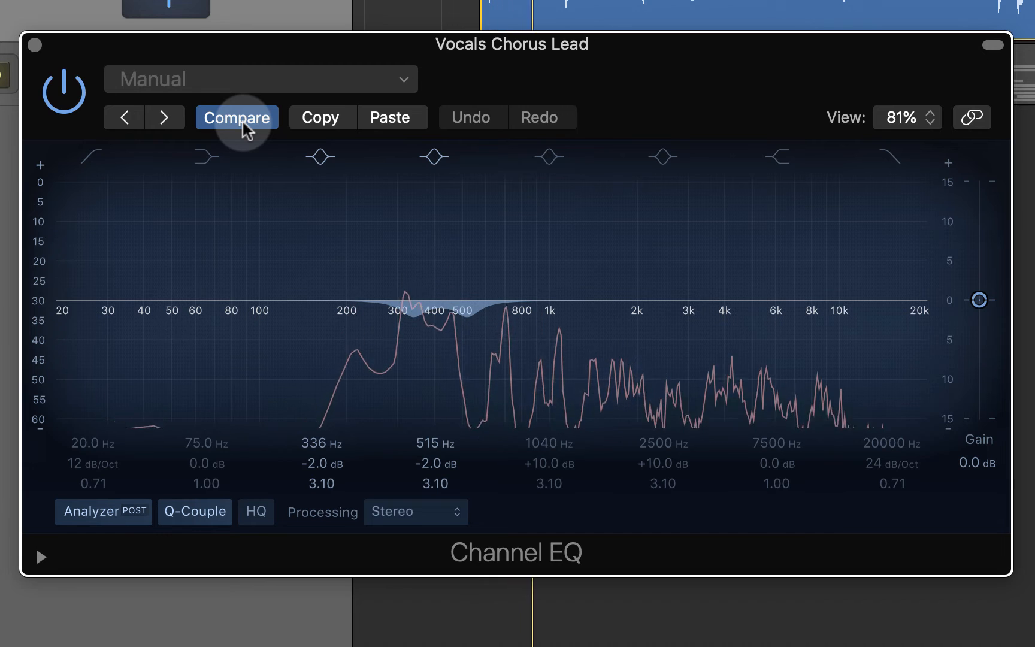
{"action": "left_click", "coordinate": [243, 123]}
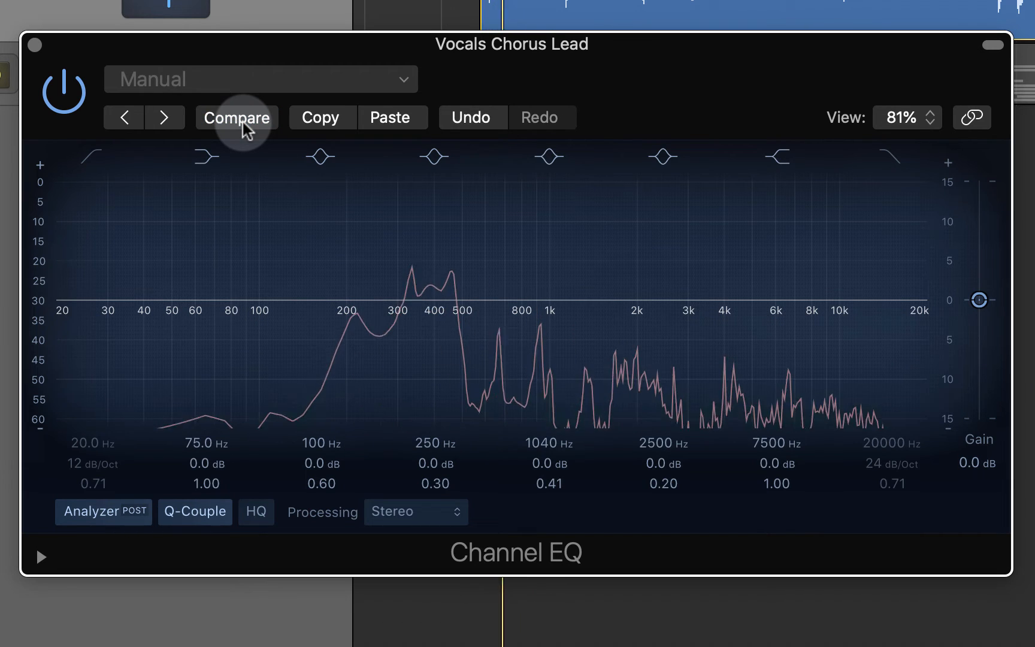
{"action": "left_click", "coordinate": [243, 123]}
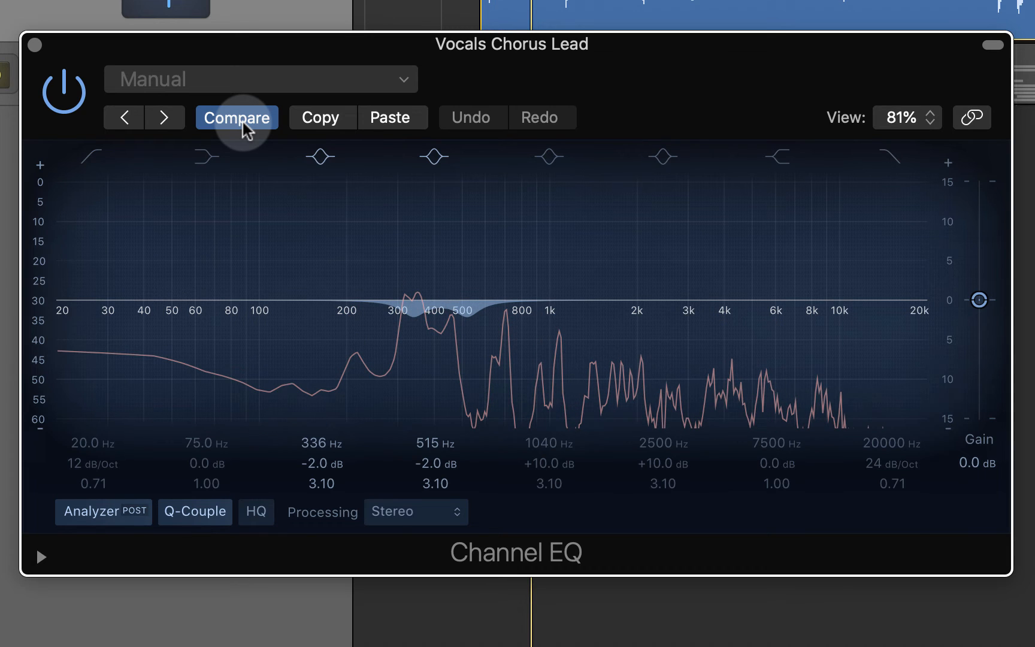
{"action": "left_click_drag", "start_coordinate": [493, 83], "coordinate": [519, 85]}
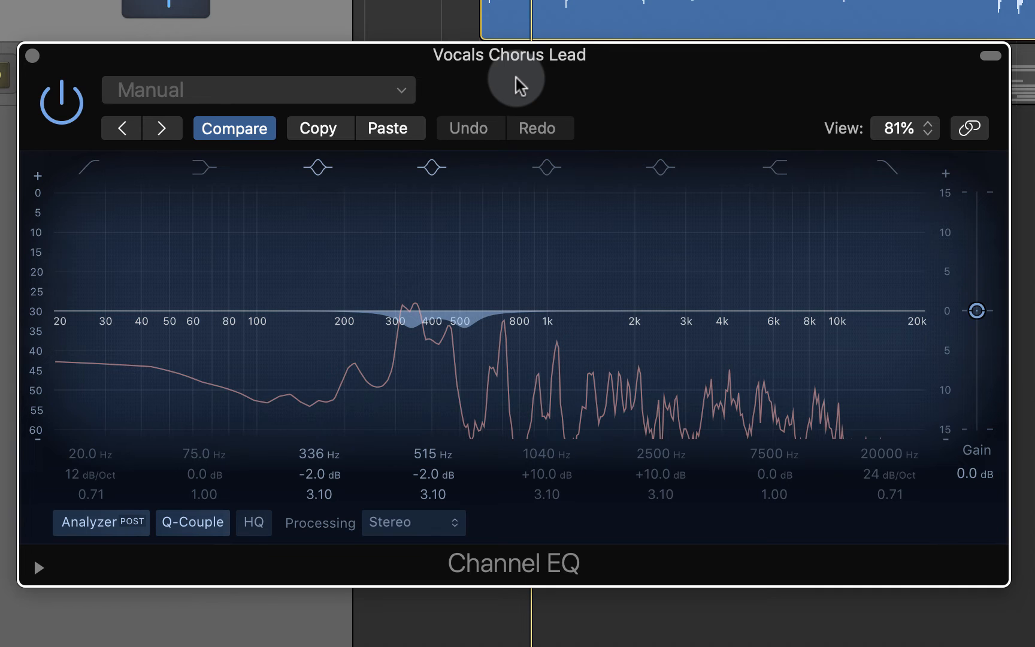
{"action": "left_click_drag", "start_coordinate": [517, 78], "coordinate": [510, 78]}
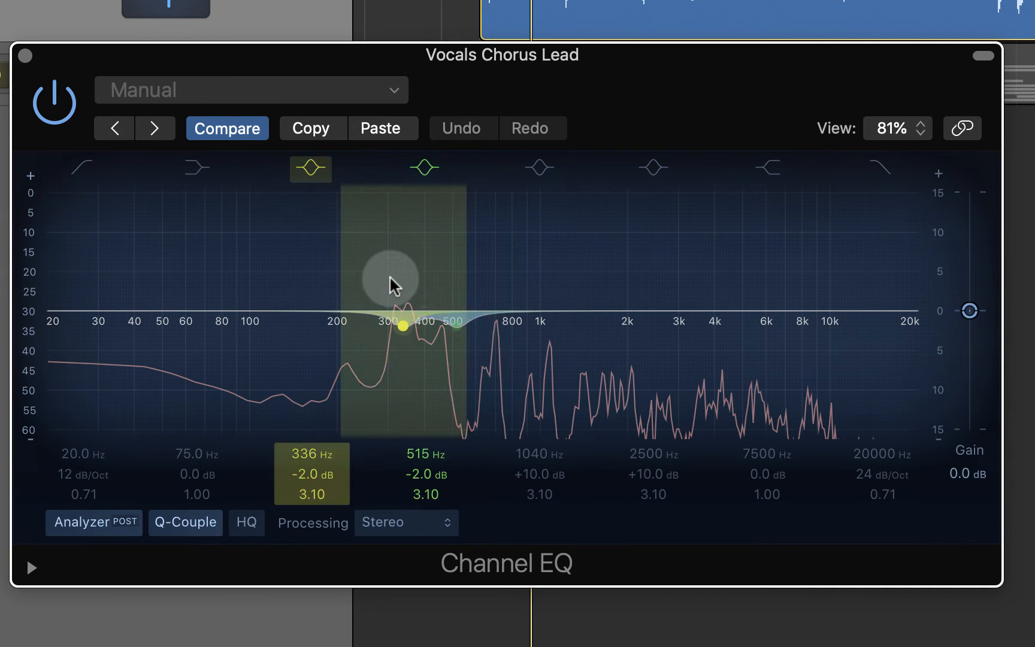
{"action": "left_click", "coordinate": [230, 133]}
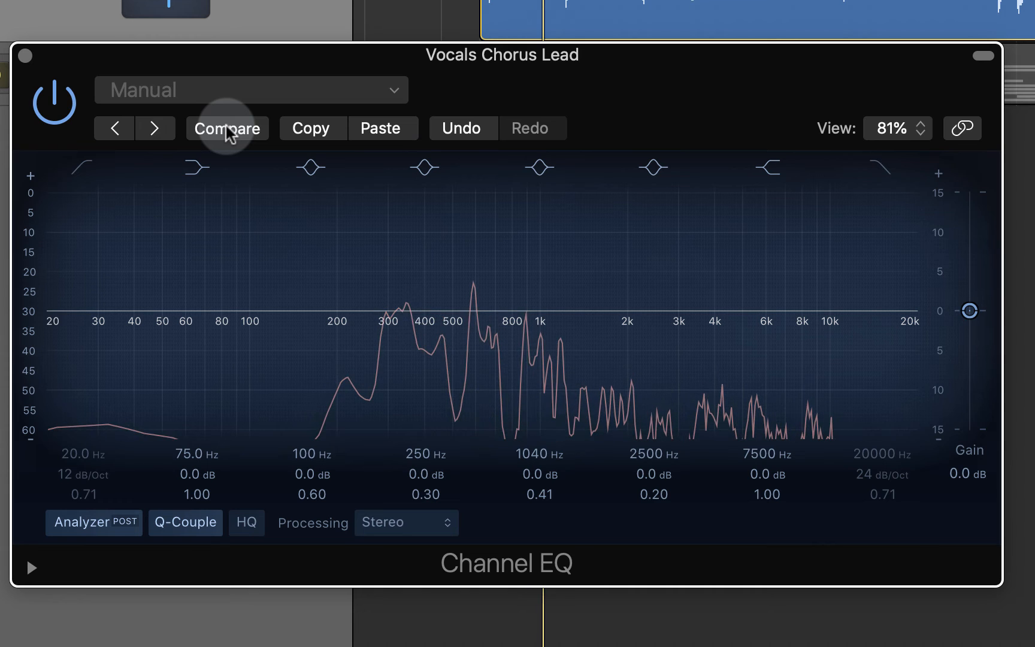
{"action": "left_click", "coordinate": [228, 131]}
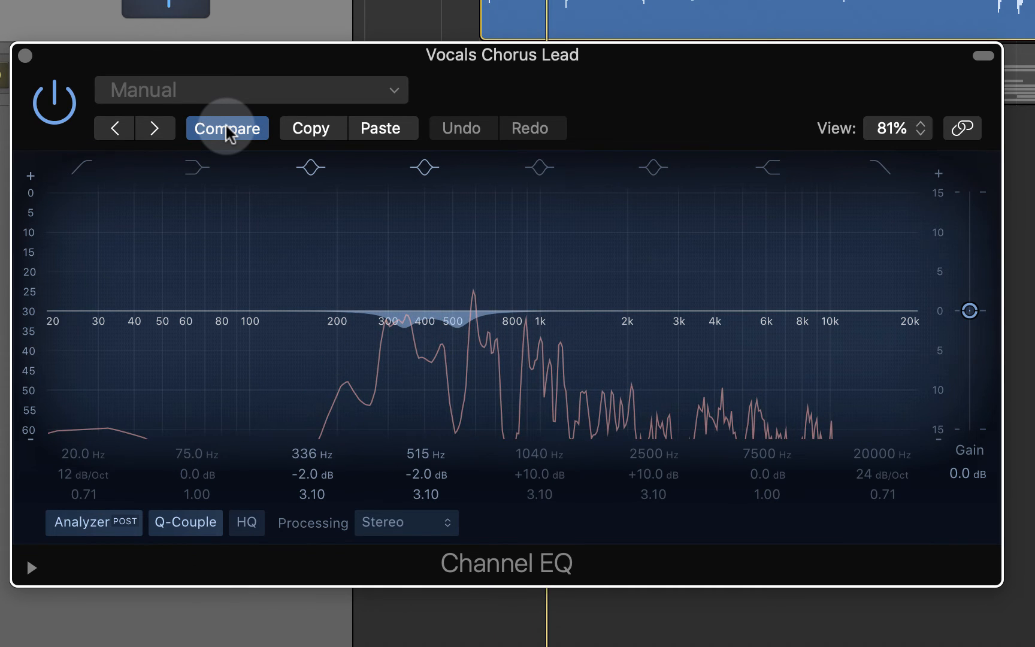
- Reposition the EQ window and turn on the 1040 Hz band, leaving the 2500 Hz band off
{"action": "left_click_drag", "start_coordinate": [575, 67], "coordinate": [608, 73]}
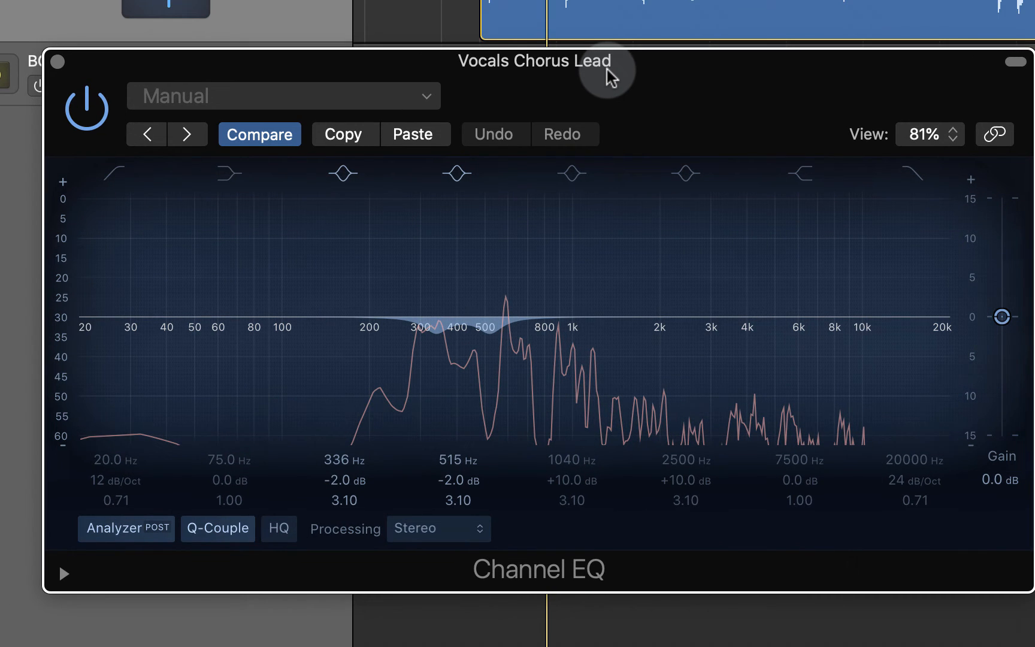
{"action": "left_click_drag", "start_coordinate": [606, 69], "coordinate": [619, 67]}
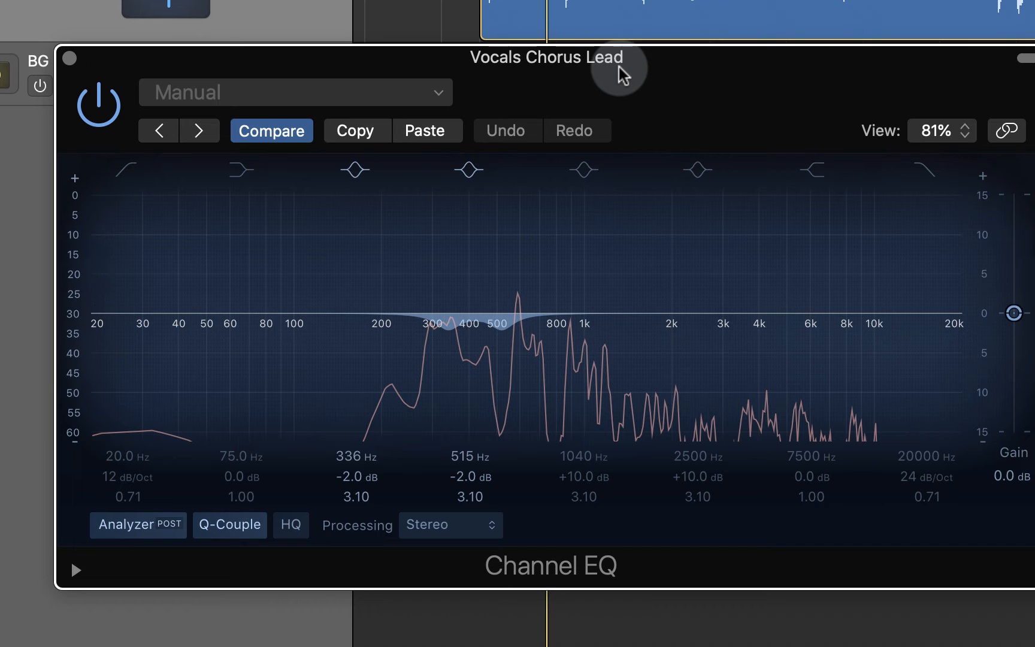
{"action": "left_click_drag", "start_coordinate": [609, 87], "coordinate": [609, 86]}
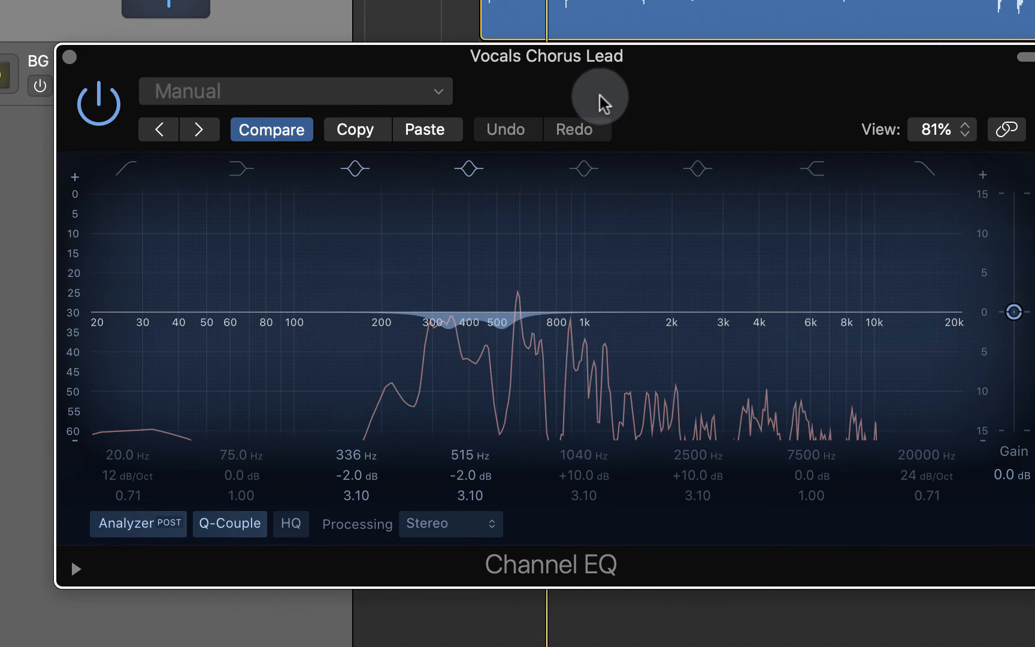
{"action": "left_click", "coordinate": [582, 168]}
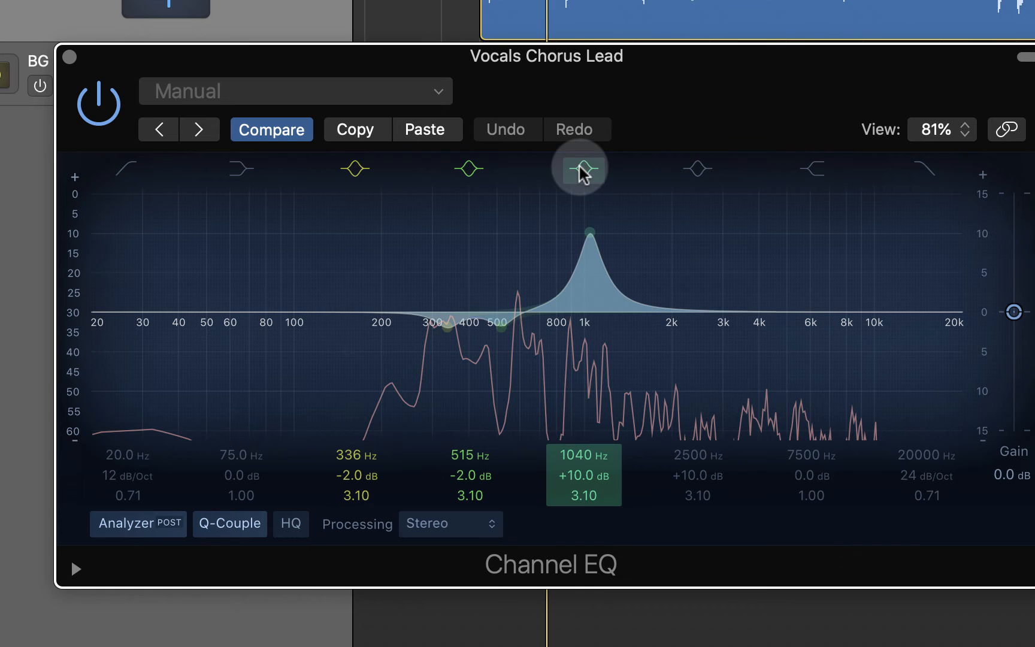
{"action": "left_click", "coordinate": [689, 177]}
{"action": "left_click", "coordinate": [689, 177]}
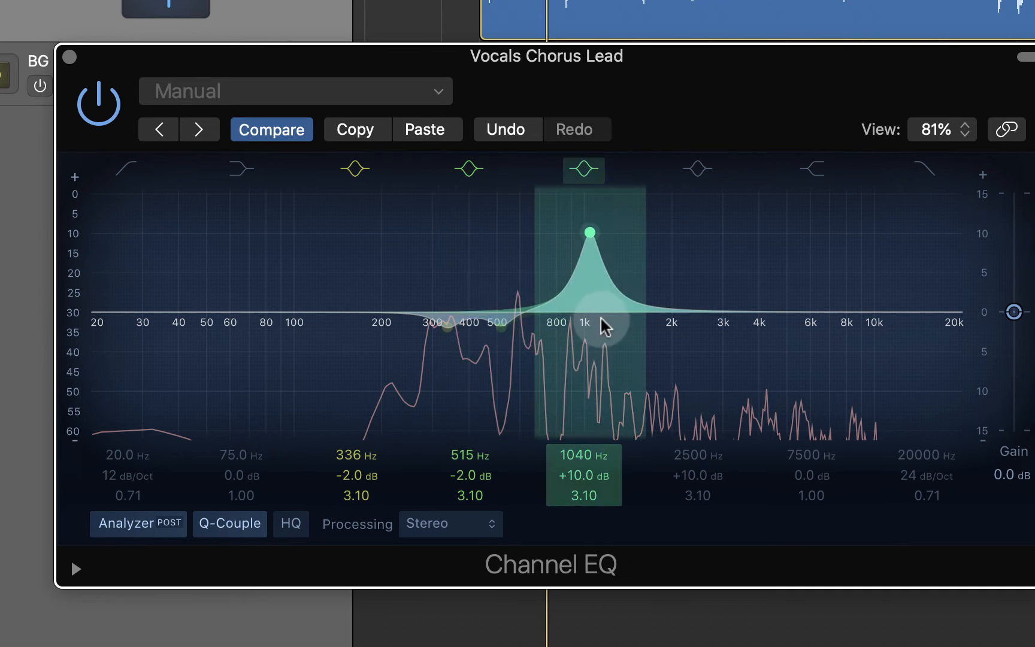
- Sweep the third peak band's +10 dB boost between about 990 and 1270 Hz, settling on 1040 Hz
{"action": "mouse_move", "coordinate": [578, 454]}
{"action": "left_mouse_down"}
{"action": "mouse_move", "coordinate": [578, 444]}
{"action": "mouse_move", "coordinate": [578, 466]}
{"action": "mouse_move", "coordinate": [577, 455]}
{"action": "left_mouse_up"}
{"action": "left_click_drag", "start_coordinate": [687, 127], "coordinate": [680, 127]}
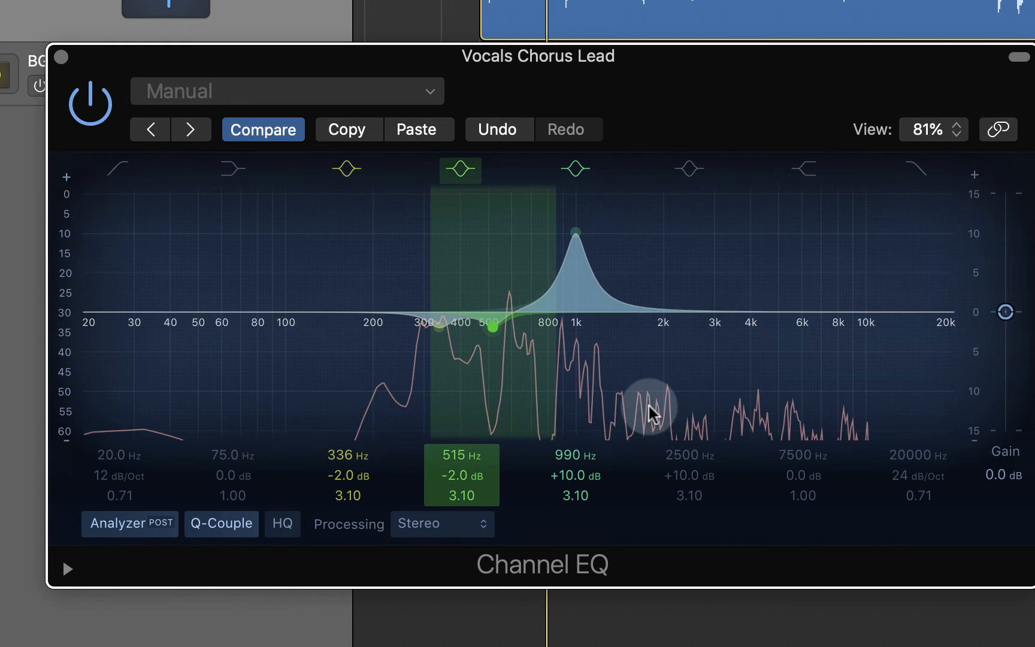
{"action": "left_click_drag", "start_coordinate": [575, 232], "coordinate": [607, 232]}
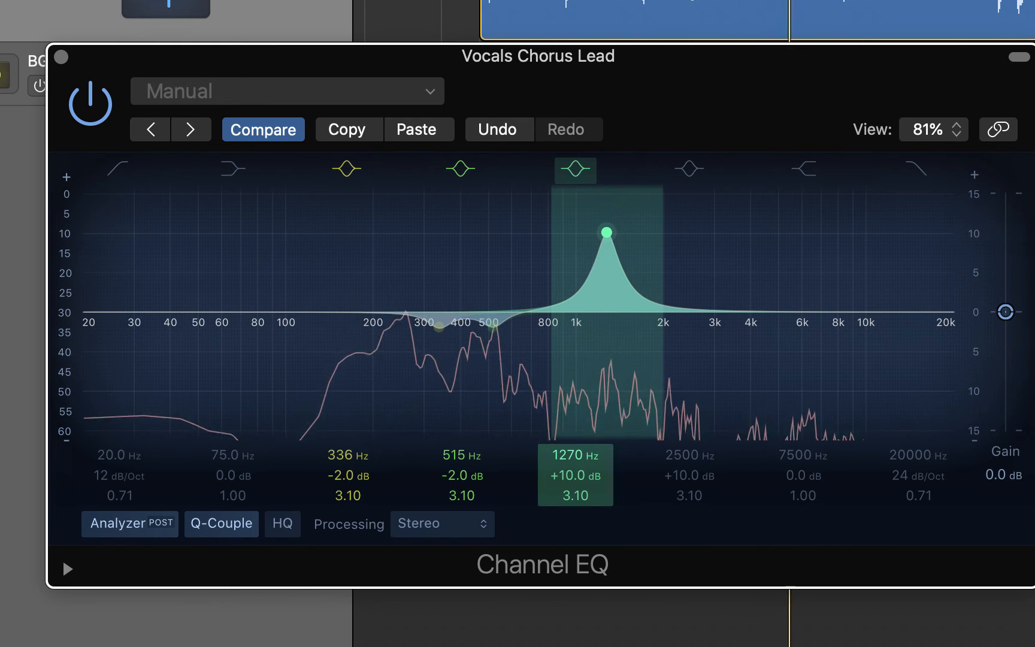
{"action": "left_click_drag", "start_coordinate": [607, 232], "coordinate": [598, 232]}
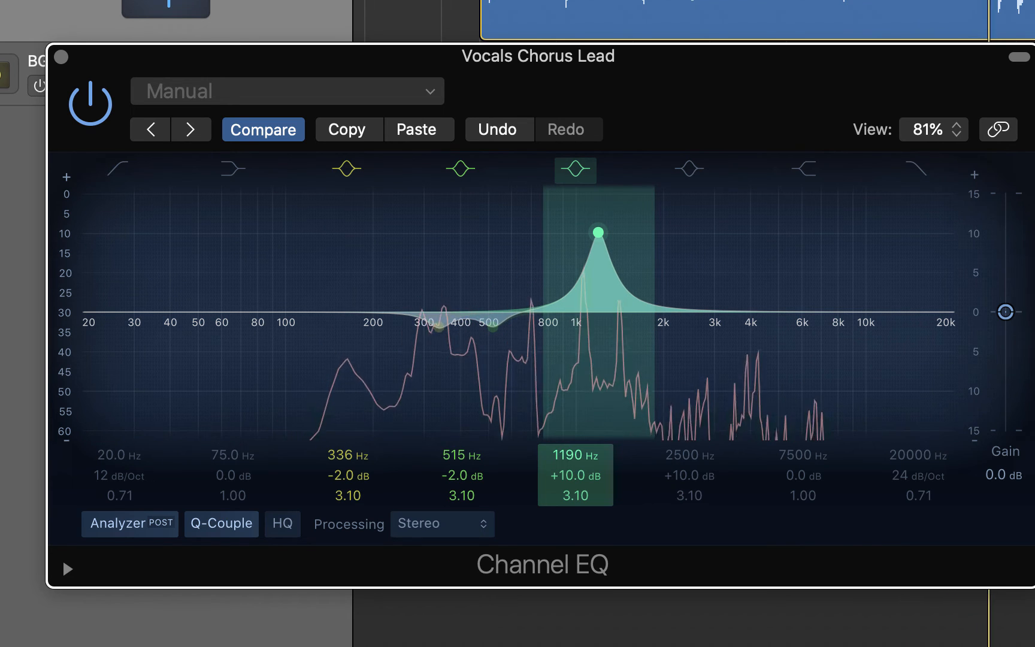
{"action": "left_click_drag", "start_coordinate": [564, 456], "coordinate": [564, 469]}
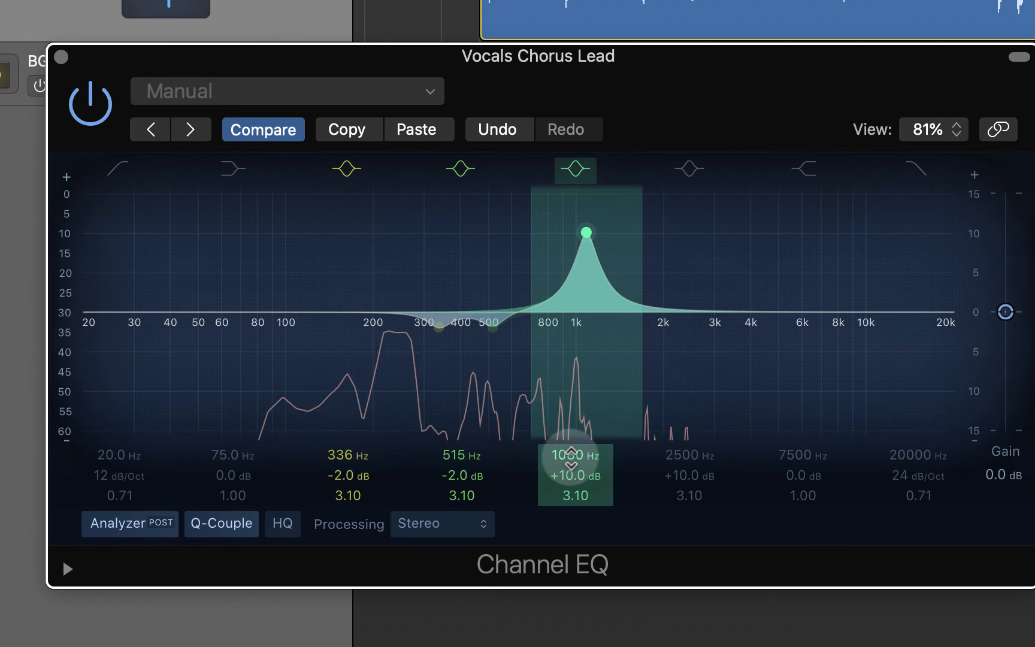
{"action": "left_click_drag", "start_coordinate": [571, 458], "coordinate": [571, 467]}
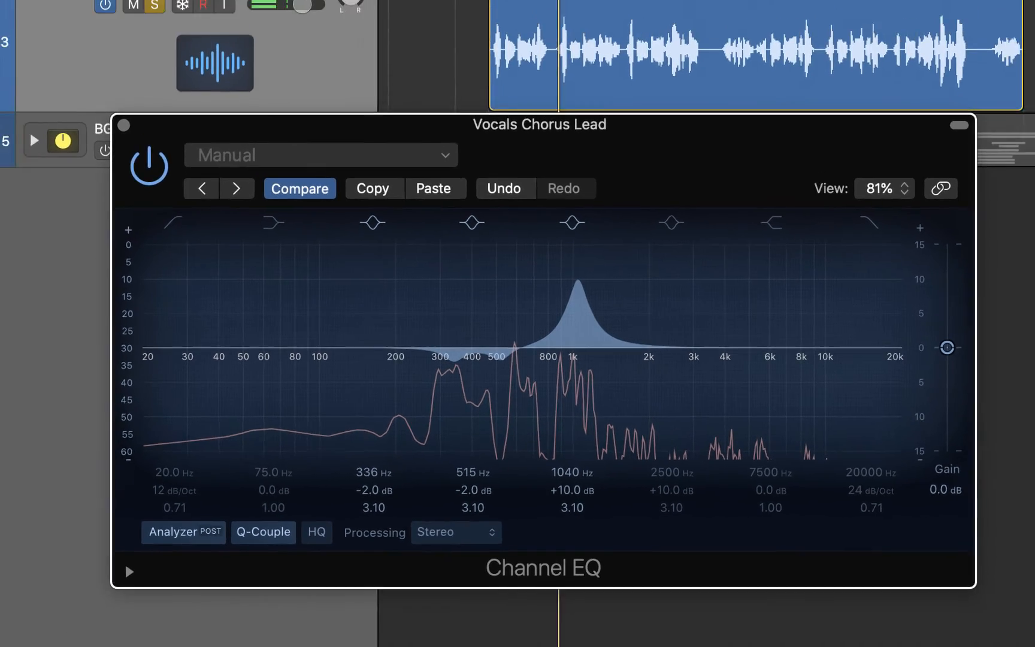
- Shorten the cycle range to bars 12 to 13 and move the playhead to its start
{"action": "left_click", "coordinate": [920, 73]}
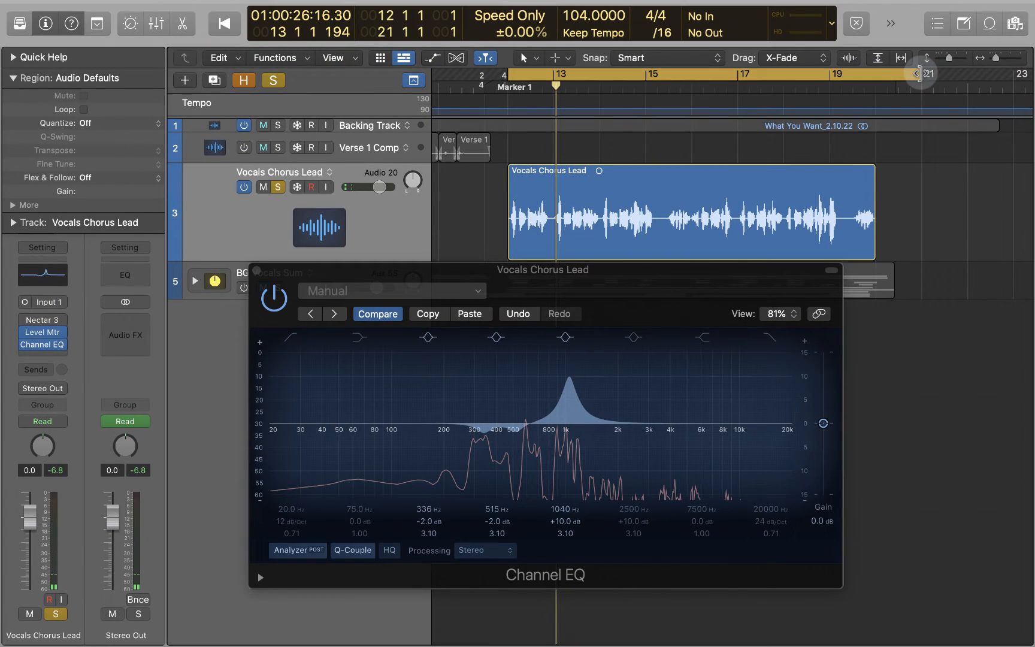
{"action": "left_click_drag", "start_coordinate": [920, 74], "coordinate": [554, 124]}
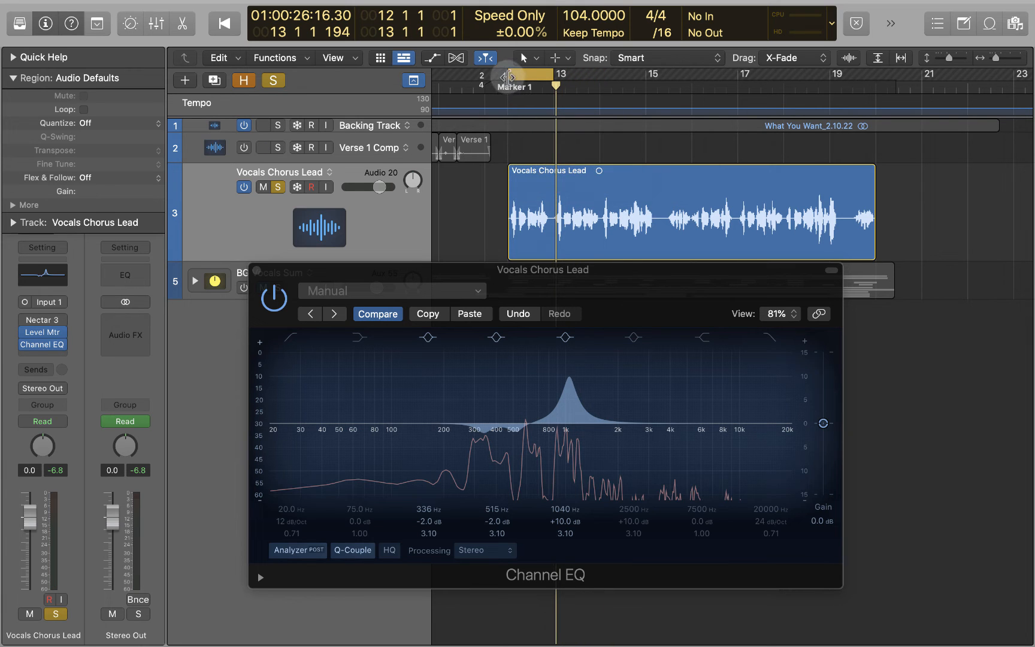
{"action": "left_click", "coordinate": [537, 204]}
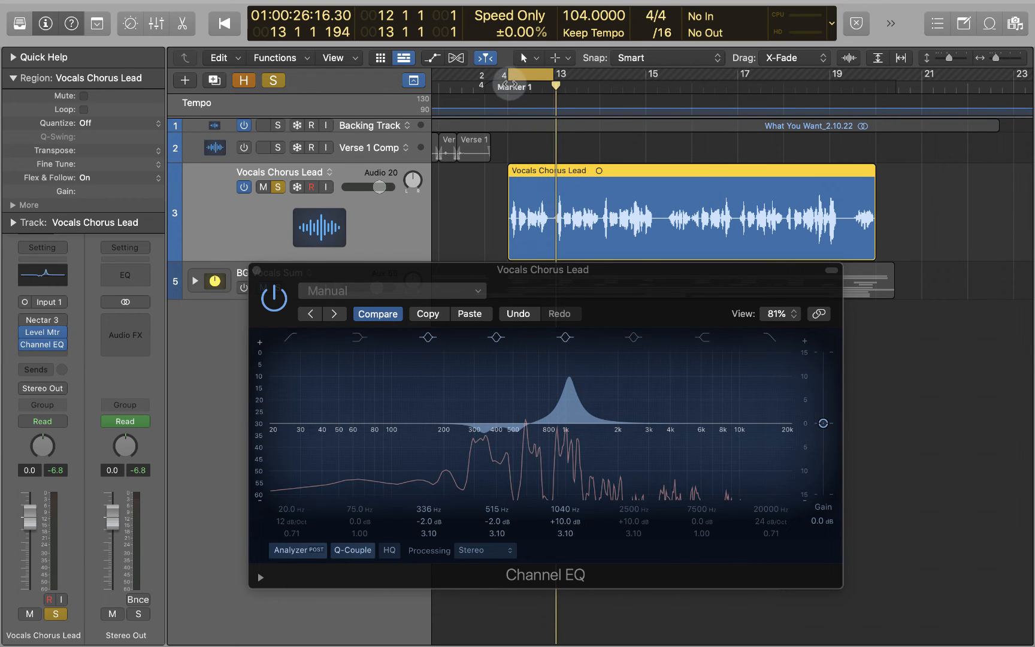
{"action": "left_click", "coordinate": [509, 85]}
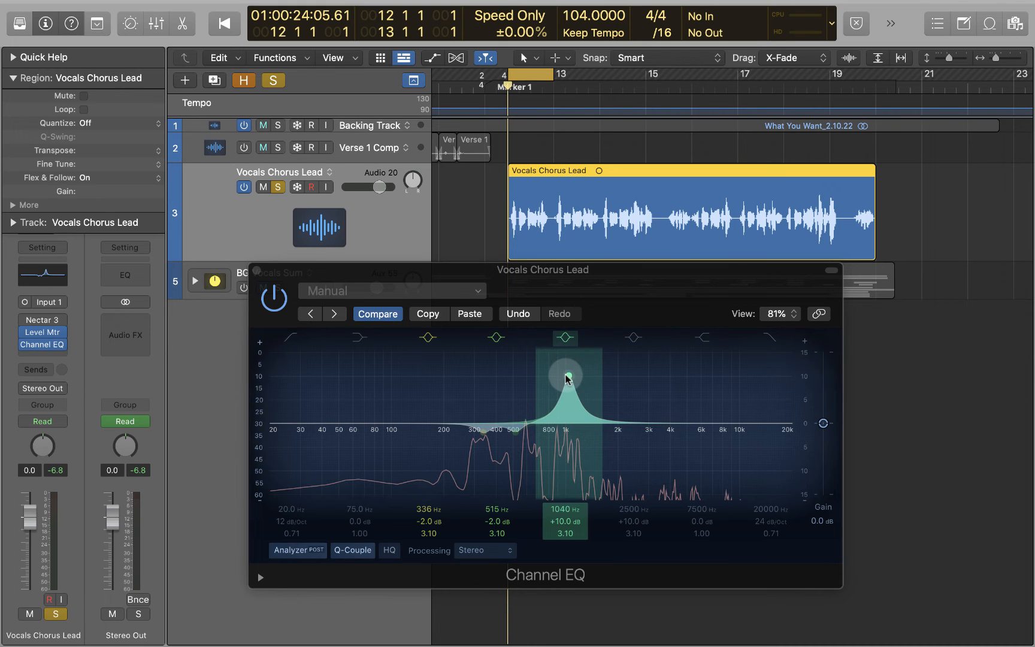
{"action": "left_click_drag", "start_coordinate": [553, 90], "coordinate": [742, 91]}
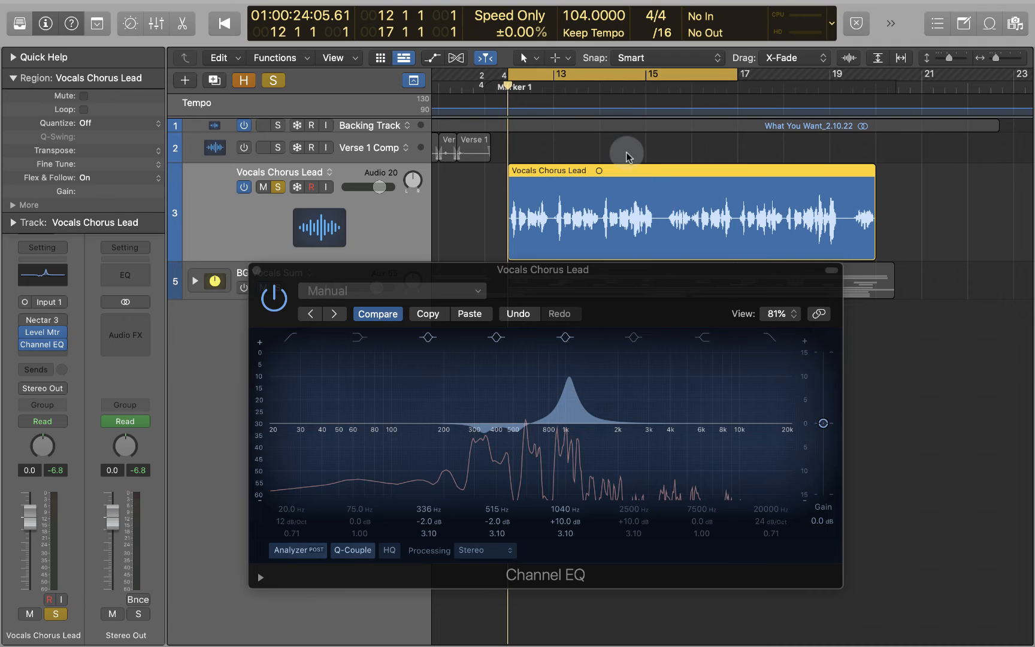
{"action": "left_click_drag", "start_coordinate": [738, 73], "coordinate": [554, 73]}
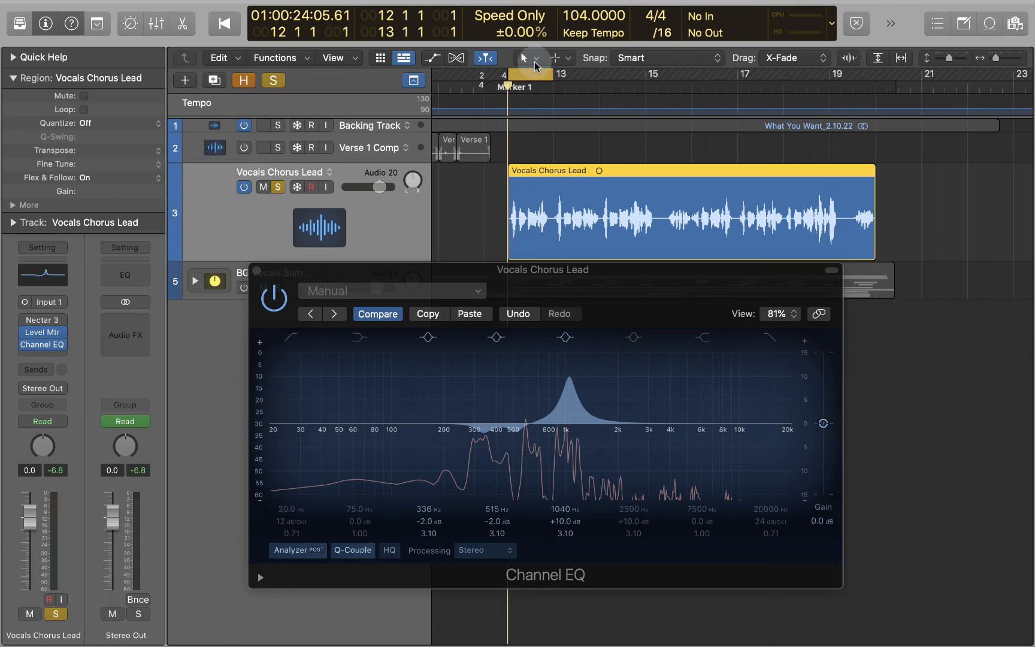
- Play the short loop briefly and set the 1040 Hz band's gain to -2 dB
{"action": "key", "text": "space"}
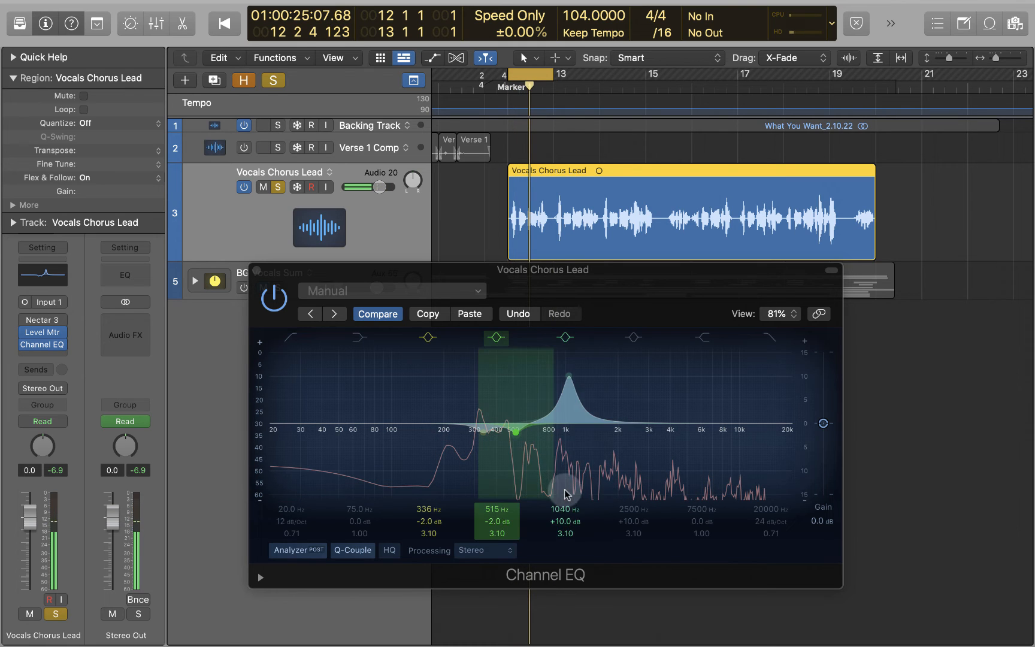
{"action": "double_click", "coordinate": [563, 521]}
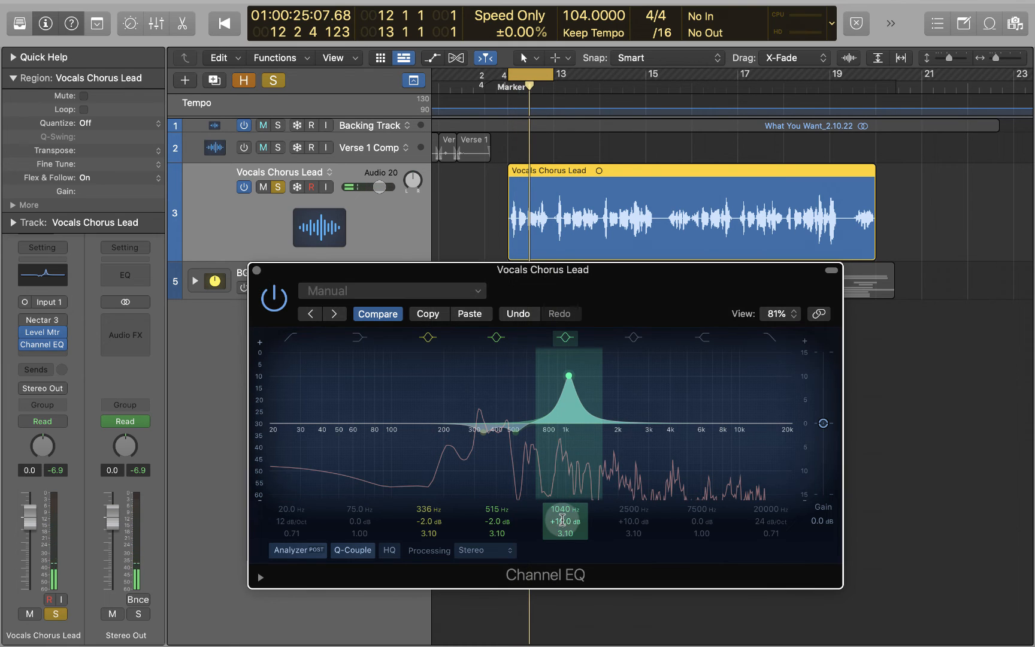
{"action": "type", "text": "-2"}
{"action": "key", "text": "Return"}
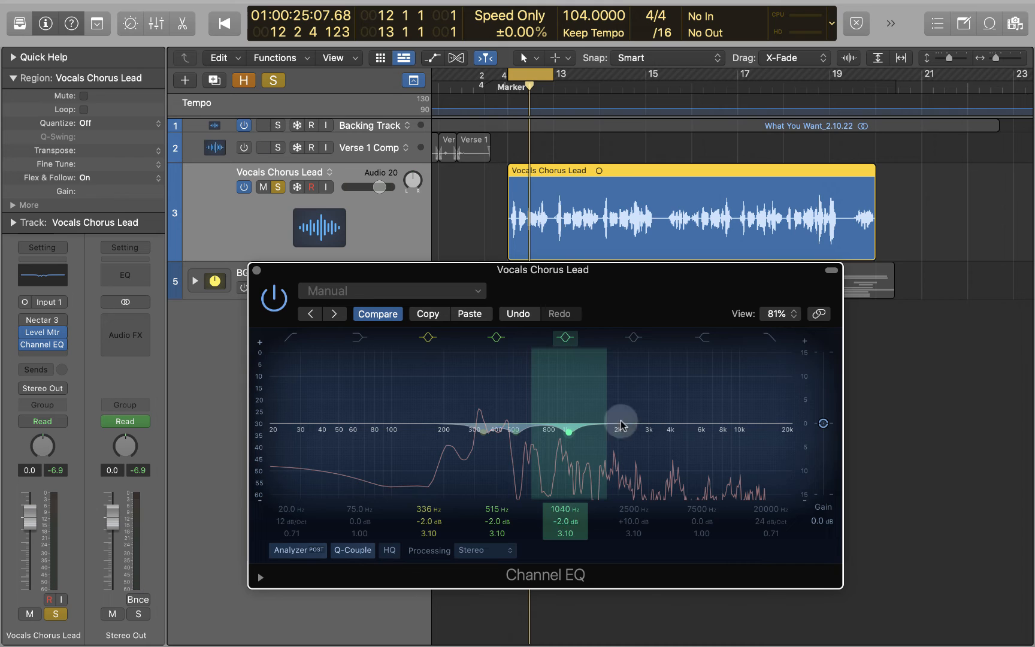
- Turn on the 2500 Hz band and sweep its +10 dB boost upward during playback, settling on 4400 Hz
{"action": "left_click", "coordinate": [633, 338]}
{"action": "key", "text": "space"}
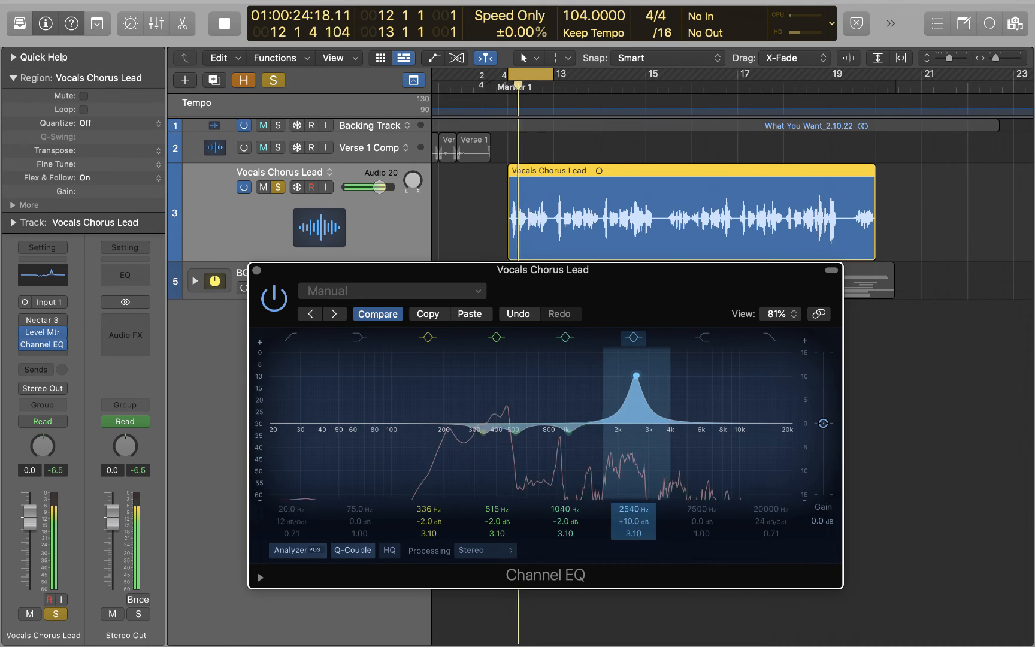
{"action": "left_click_drag", "start_coordinate": [639, 422], "coordinate": [672, 422]}
{"action": "left_click_drag", "start_coordinate": [668, 376], "coordinate": [670, 376]}
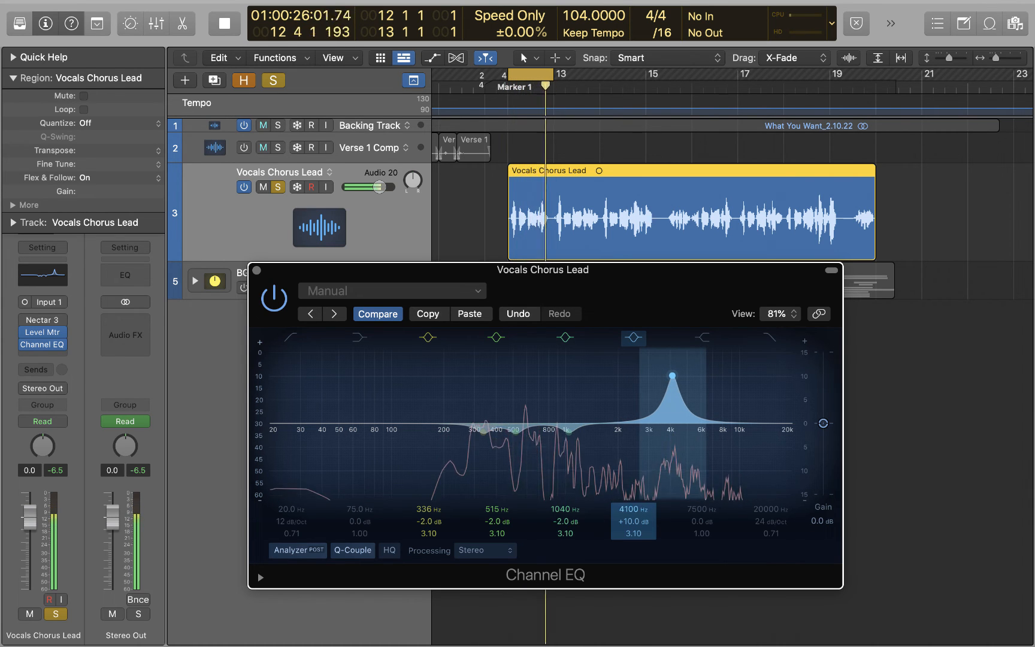
{"action": "mouse_move", "coordinate": [672, 376]}
{"action": "left_mouse_down"}
{"action": "mouse_move", "coordinate": [713, 375]}
{"action": "mouse_move", "coordinate": [680, 376]}
{"action": "left_mouse_up"}
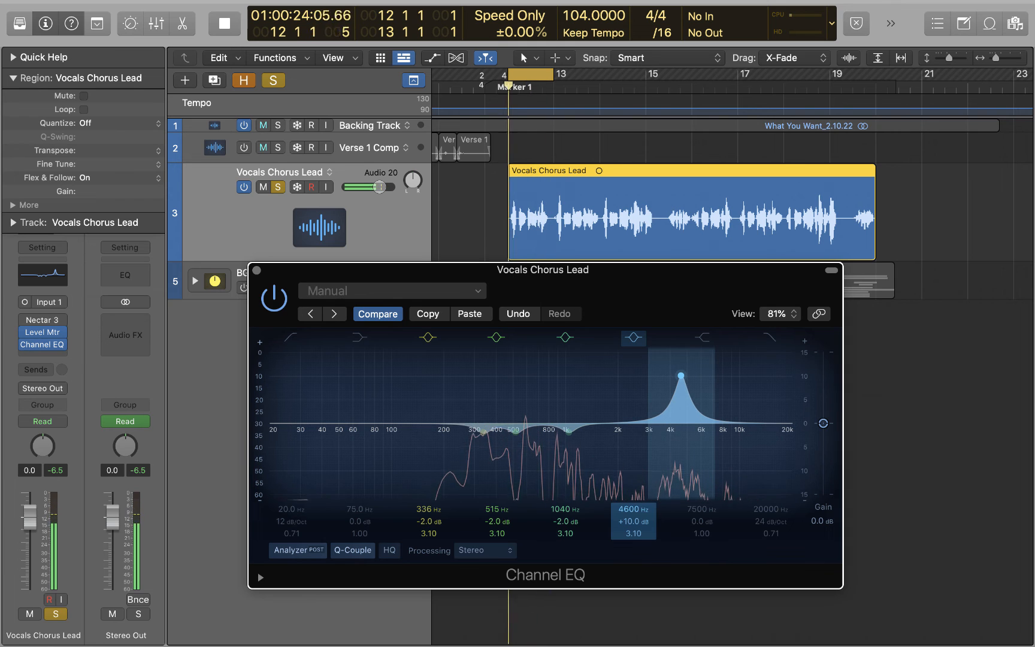
{"action": "left_click_drag", "start_coordinate": [681, 375], "coordinate": [677, 376]}
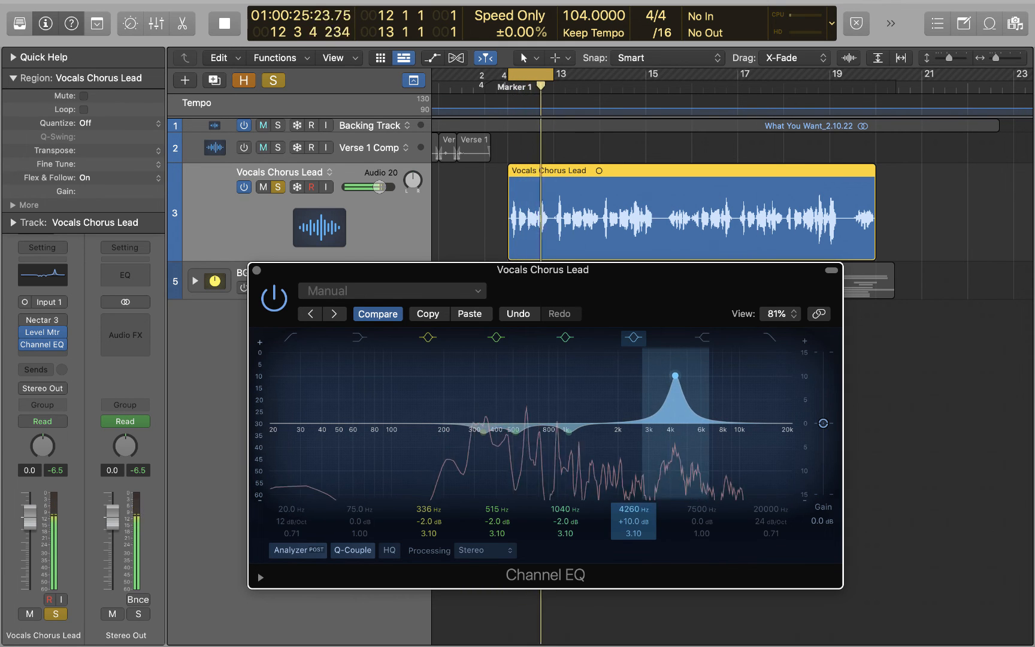
- Stop playback and set the 4400 Hz band's gain to -2 dB
{"action": "left_click_drag", "start_coordinate": [630, 517], "coordinate": [631, 514]}
{"action": "key", "text": "space"}
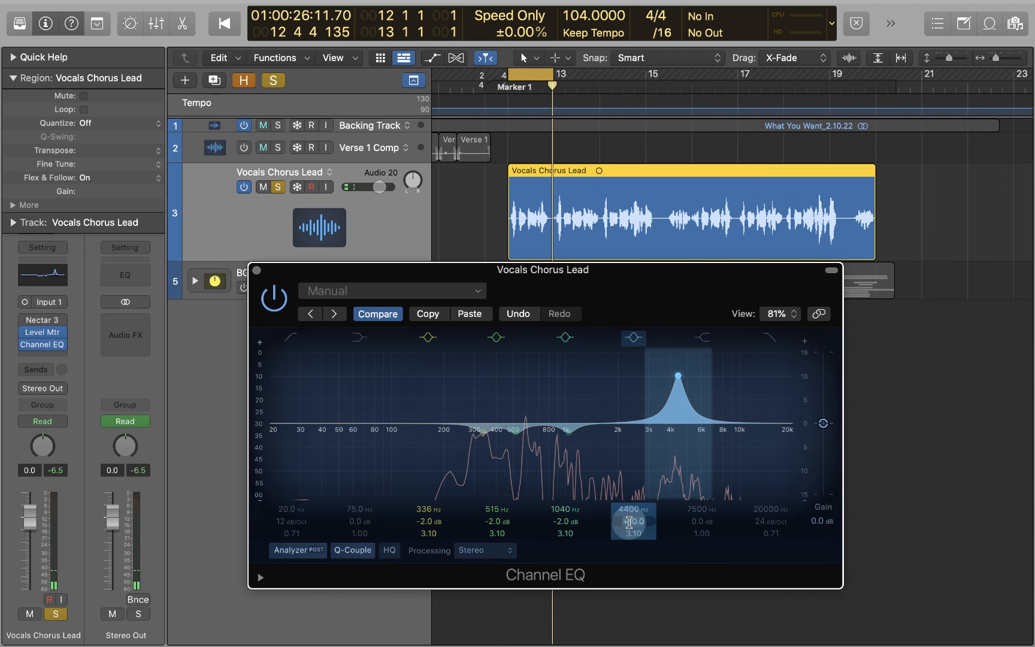
{"action": "type", "text": "-2"}
{"action": "key", "text": "Return"}
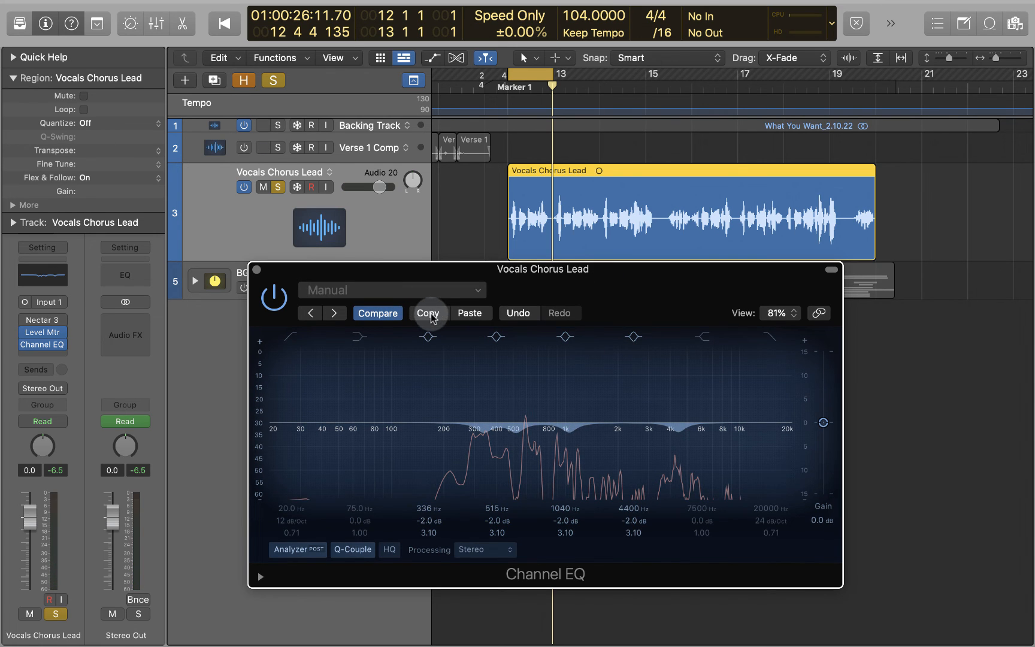
- Switch back and forth between the flat EQ and the four-cut setting using Compare, ending on the cuts
{"action": "left_click", "coordinate": [378, 312]}
{"action": "left_click", "coordinate": [473, 314]}
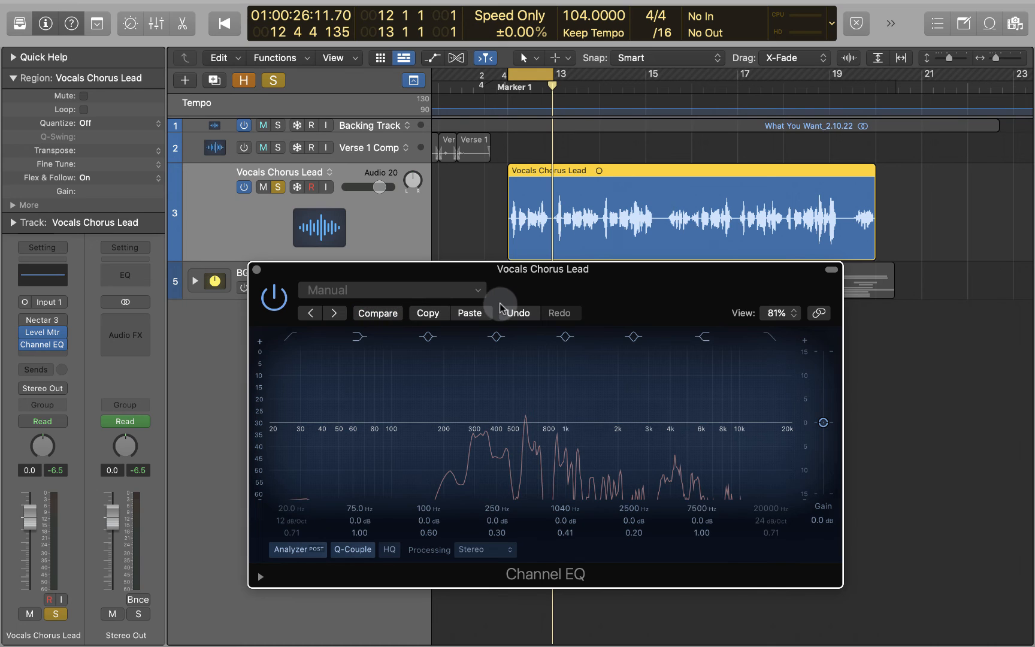
{"action": "left_click", "coordinate": [374, 313]}
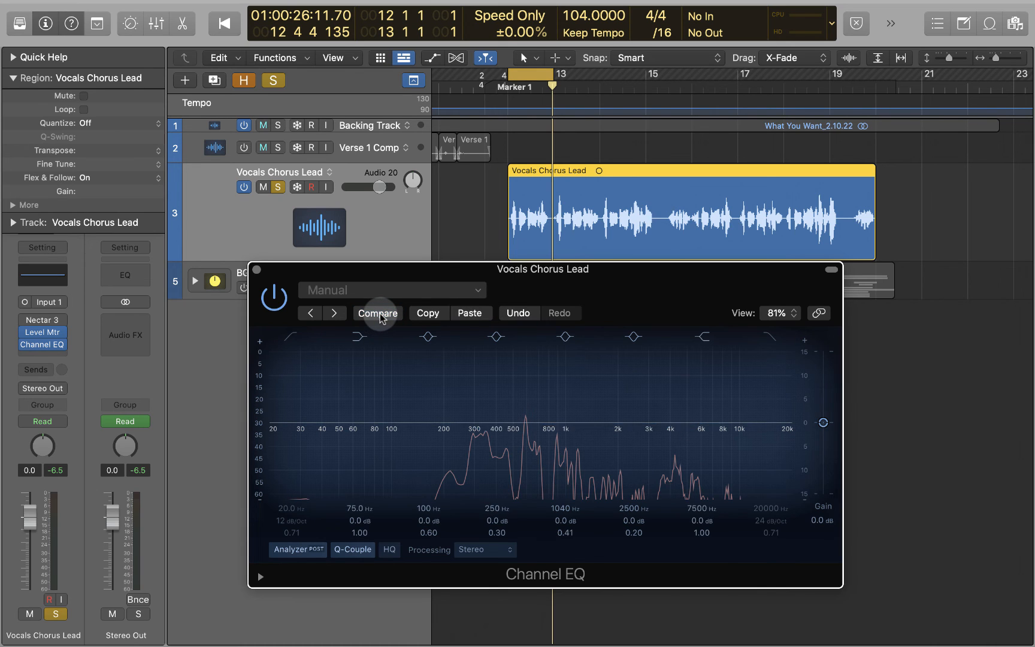
{"action": "left_click", "coordinate": [379, 315]}
{"action": "left_click", "coordinate": [380, 316]}
{"action": "left_click", "coordinate": [380, 316]}
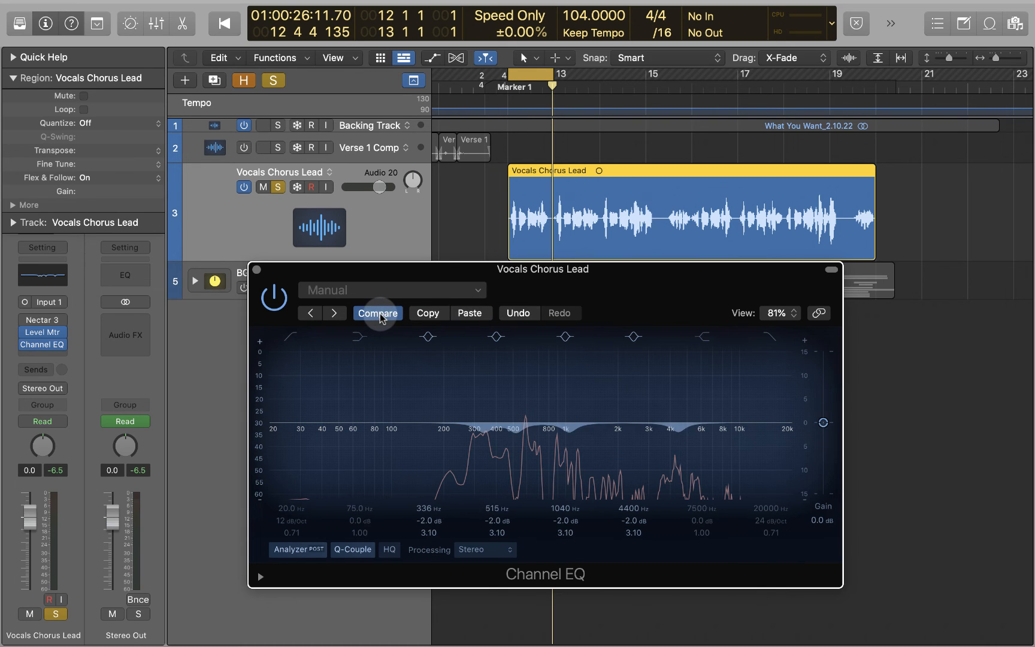
{"action": "left_click", "coordinate": [272, 298]}
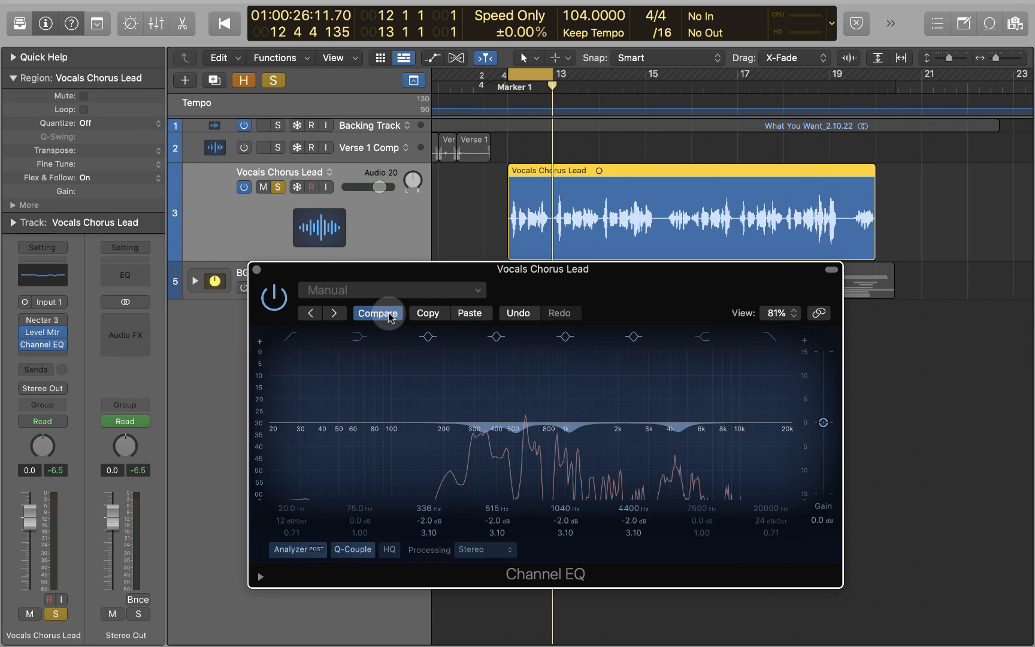
- Compare the looped vocal during playback with the four EQ cuts and the flat EQ, ending with the cuts active
{"action": "key", "text": "space"}
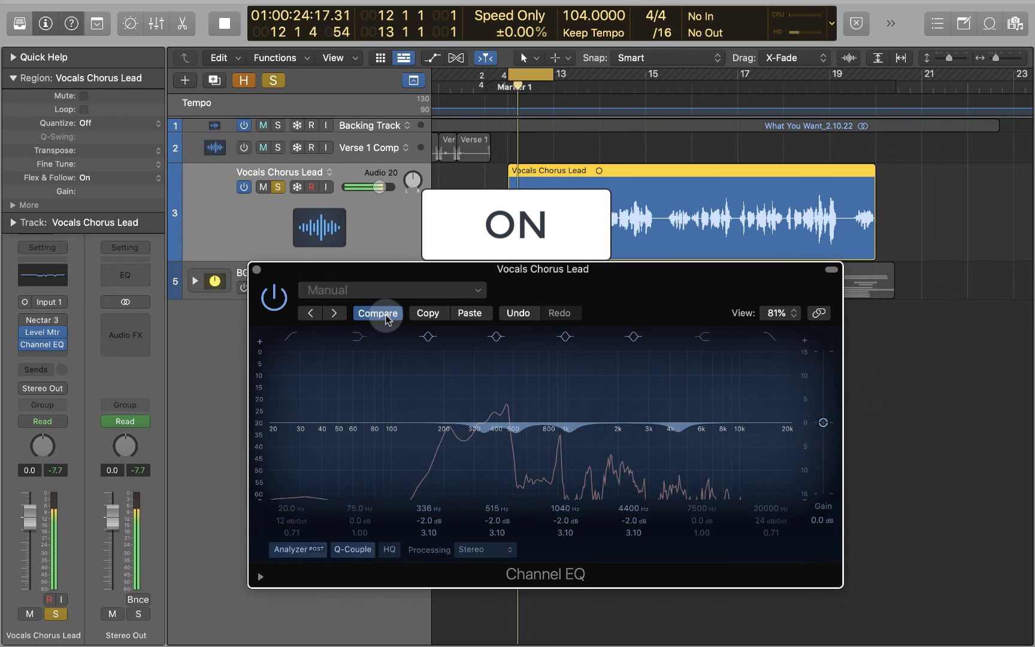
{"action": "left_click", "coordinate": [377, 313]}
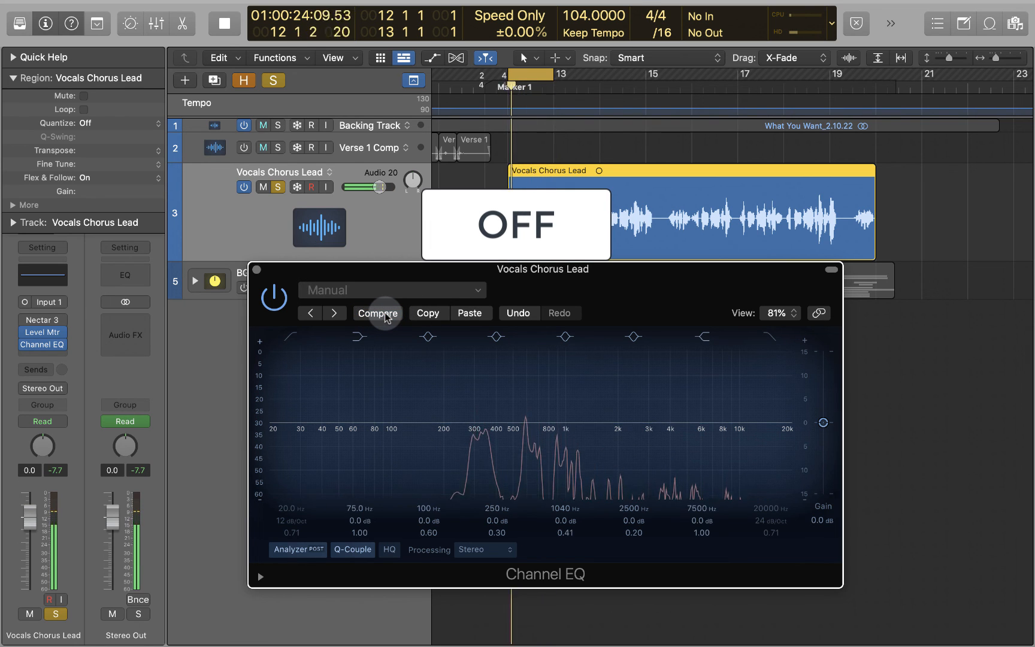
{"action": "left_click", "coordinate": [377, 313]}
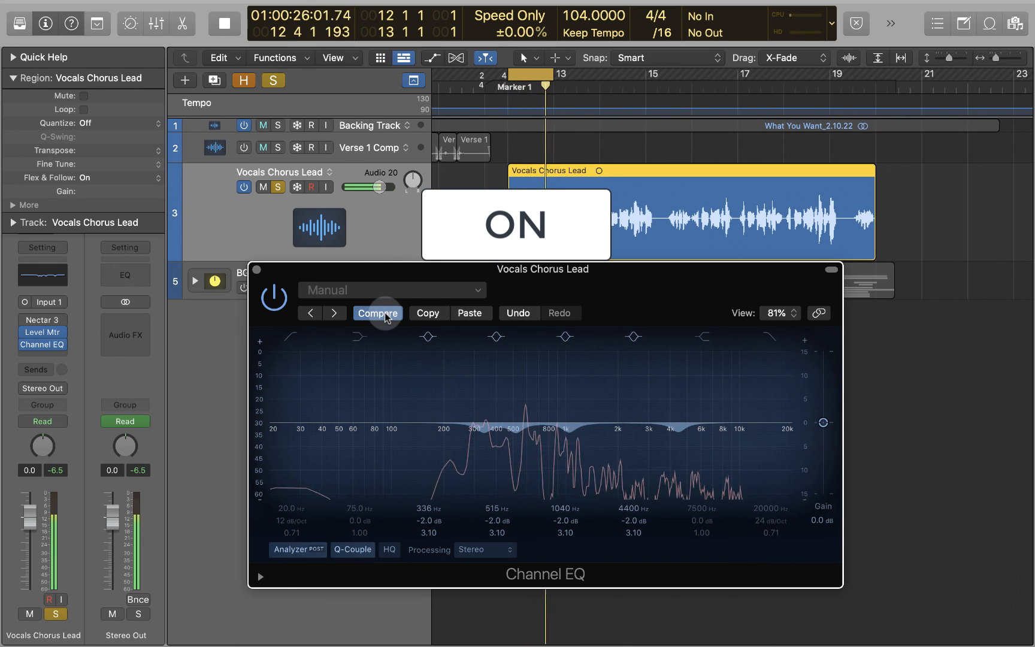
{"action": "left_click", "coordinate": [385, 317]}
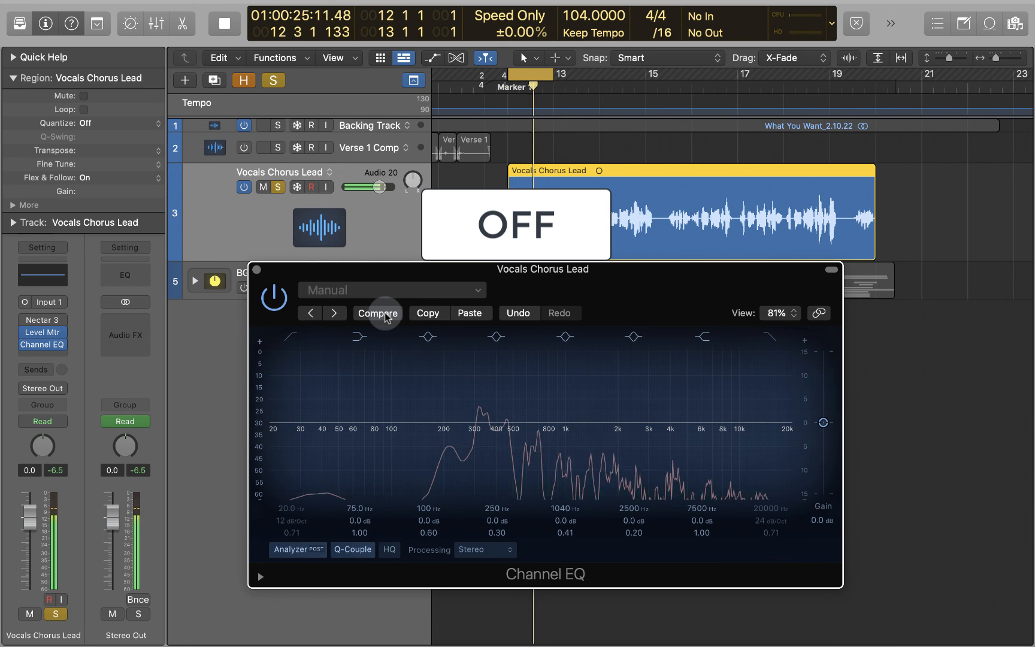
{"action": "left_click", "coordinate": [385, 317]}
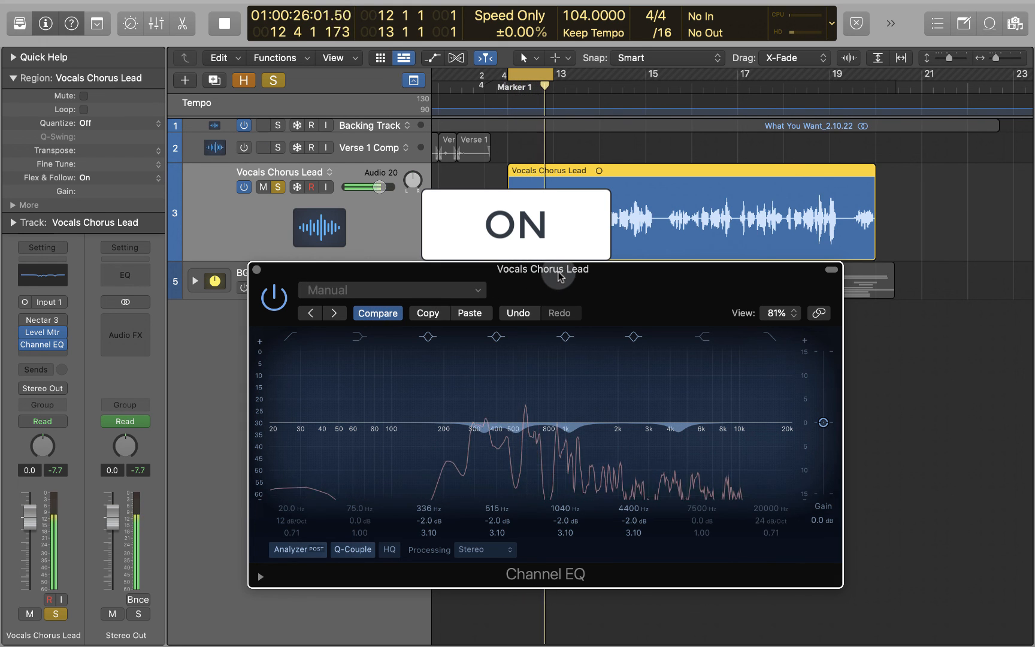
{"action": "key", "text": "space"}
- Close the Channel EQ window of the Vocals Chorus Lead track
{"action": "mouse_move", "coordinate": [559, 275]}
{"action": "left_mouse_down"}
{"action": "mouse_move", "coordinate": [533, 262]}
{"action": "mouse_move", "coordinate": [546, 281]}
{"action": "left_mouse_up"}
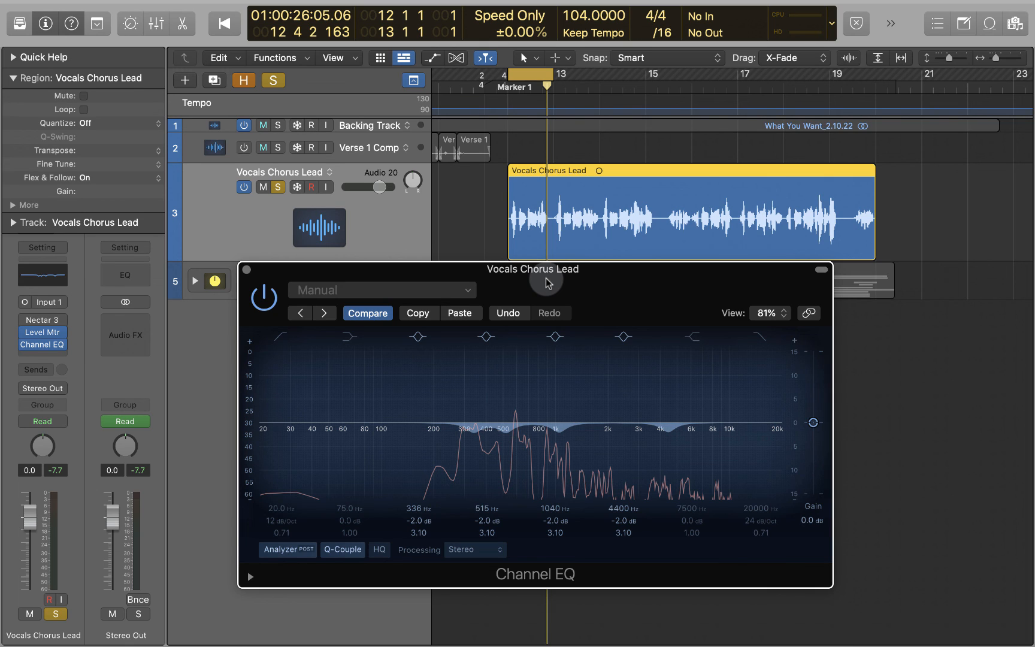
{"action": "left_click_drag", "start_coordinate": [548, 283], "coordinate": [550, 289]}
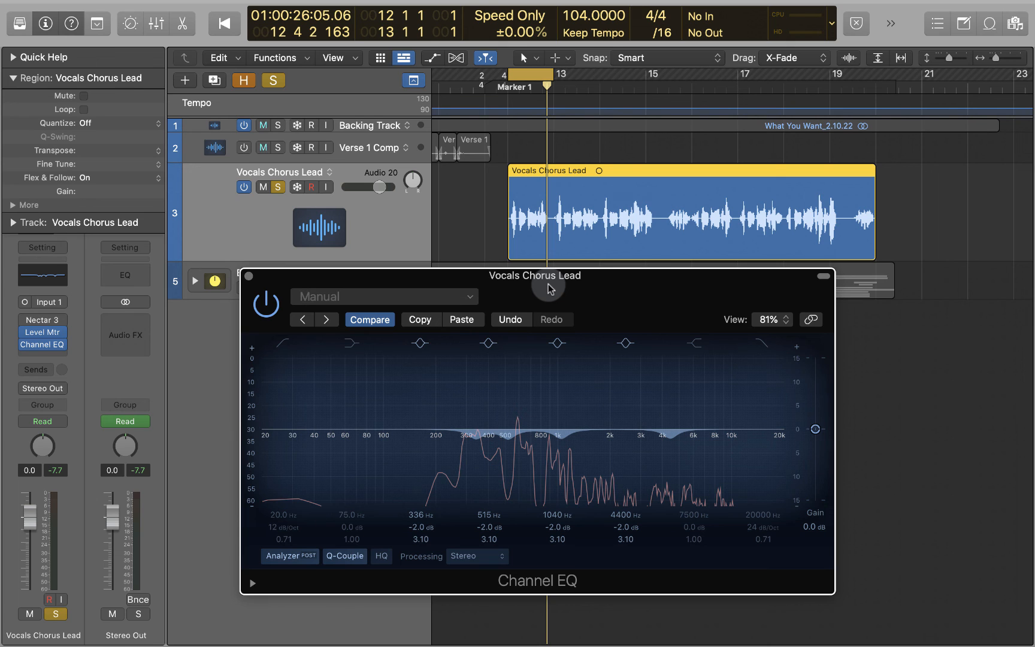
{"action": "left_click_drag", "start_coordinate": [550, 288], "coordinate": [545, 283]}
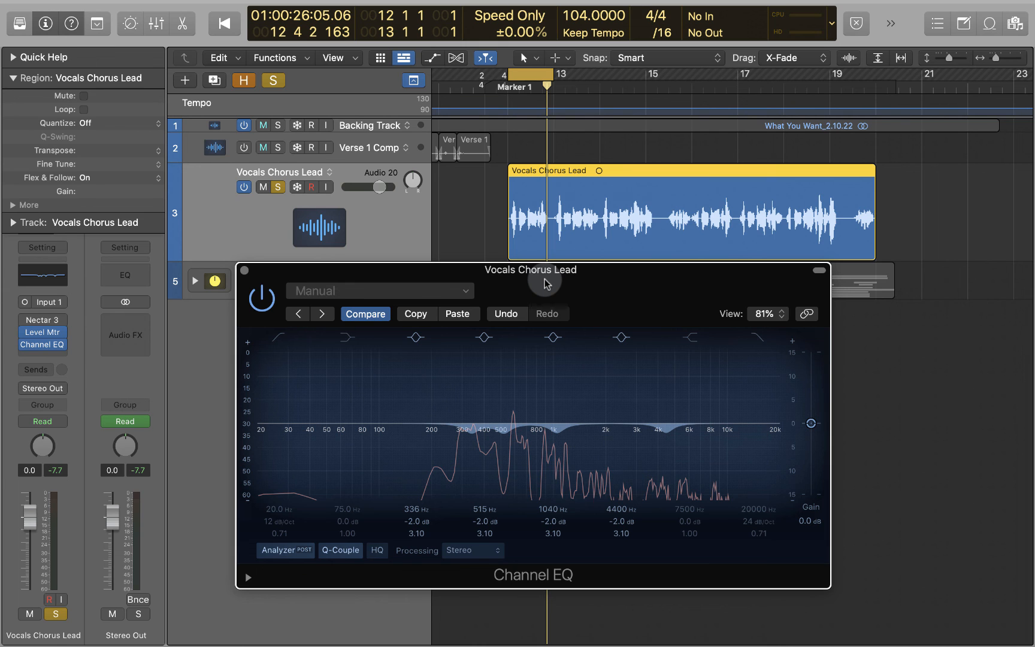
{"action": "mouse_move", "coordinate": [521, 286]}
{"action": "left_mouse_down"}
{"action": "mouse_move", "coordinate": [564, 316]}
{"action": "mouse_move", "coordinate": [525, 290]}
{"action": "left_mouse_up"}
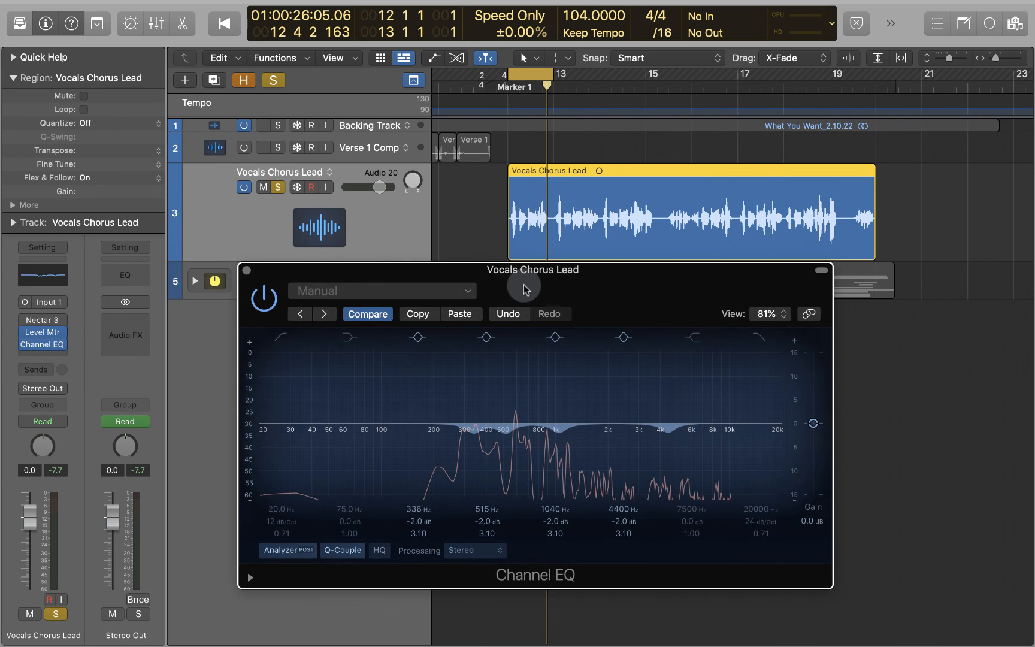
{"action": "left_click", "coordinate": [247, 271]}
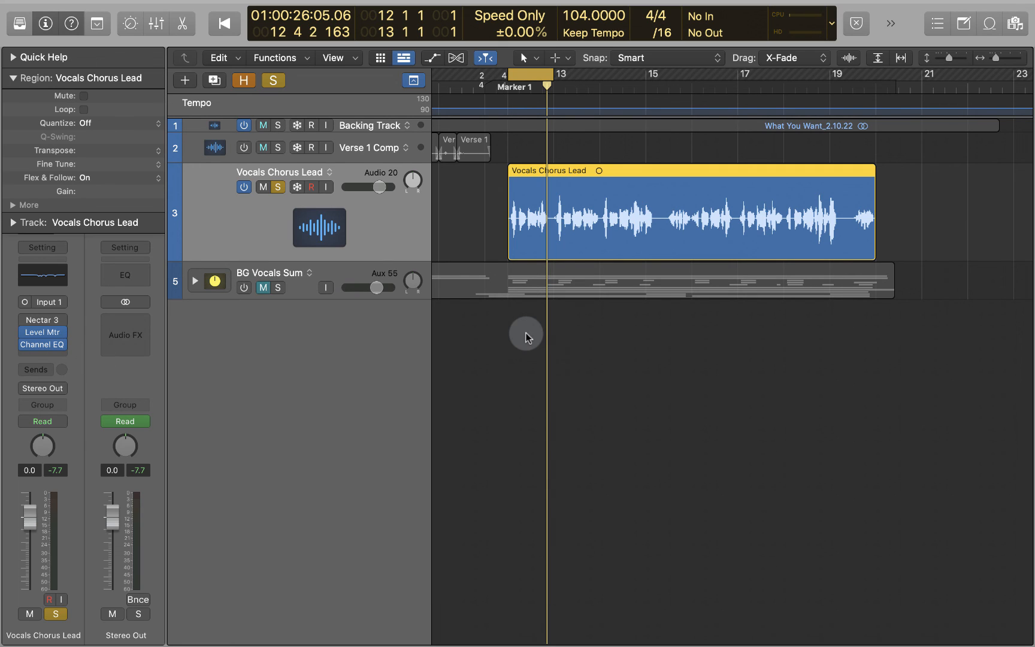